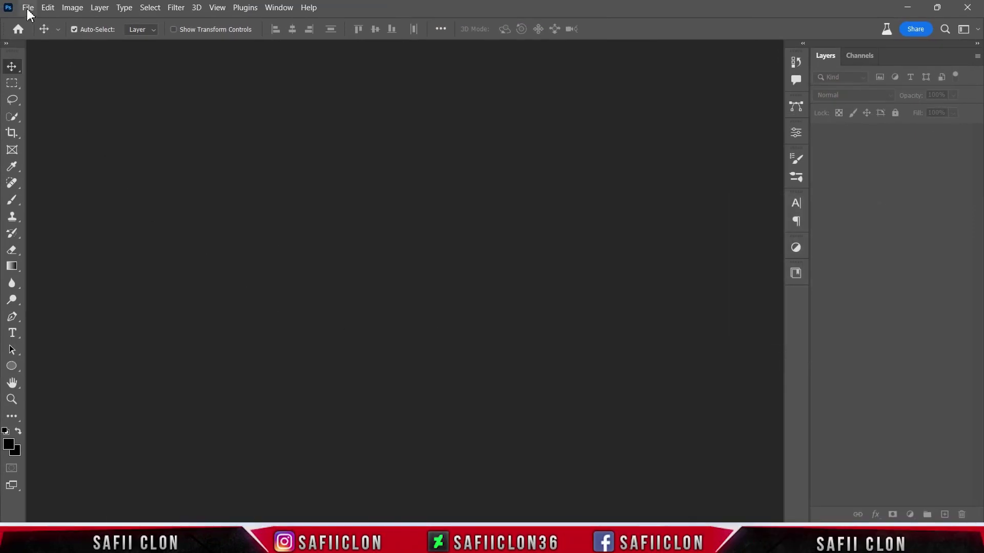
# Open the File menu from the empty Photoshop workspace
pyautogui.click(28, 9)
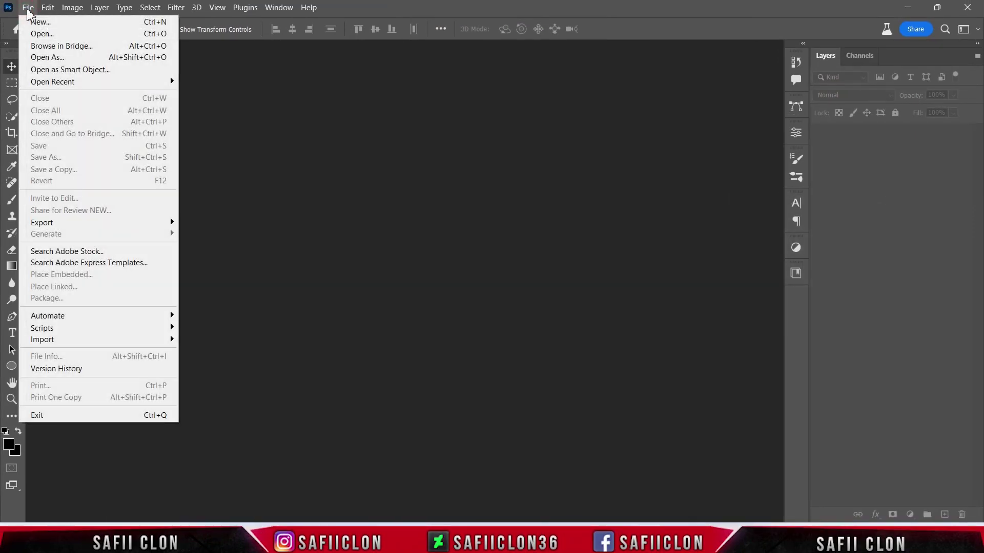
# Create a 500 × 500 px document at 300 Pixels/Inch with a white background
pyautogui.click(41, 22)
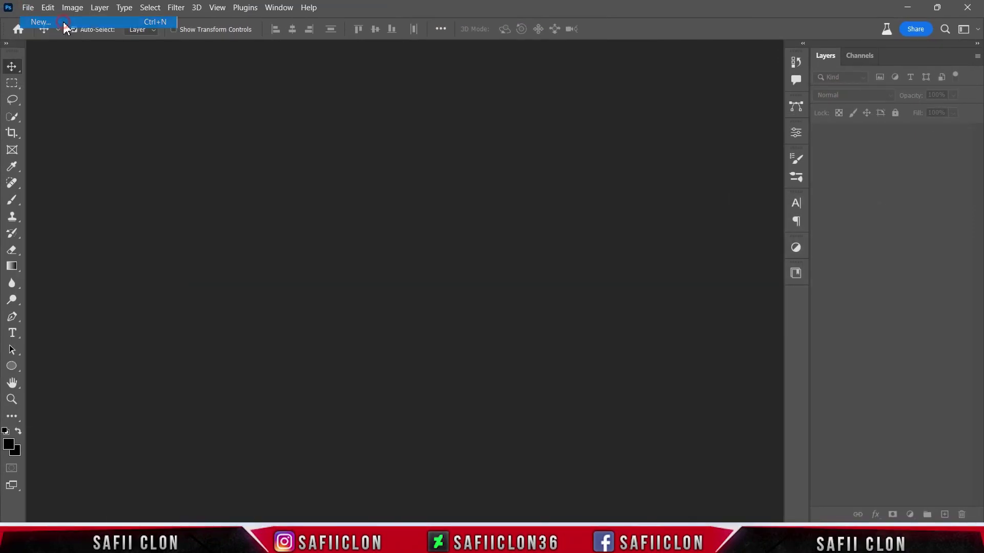
pyautogui.click(697, 150)
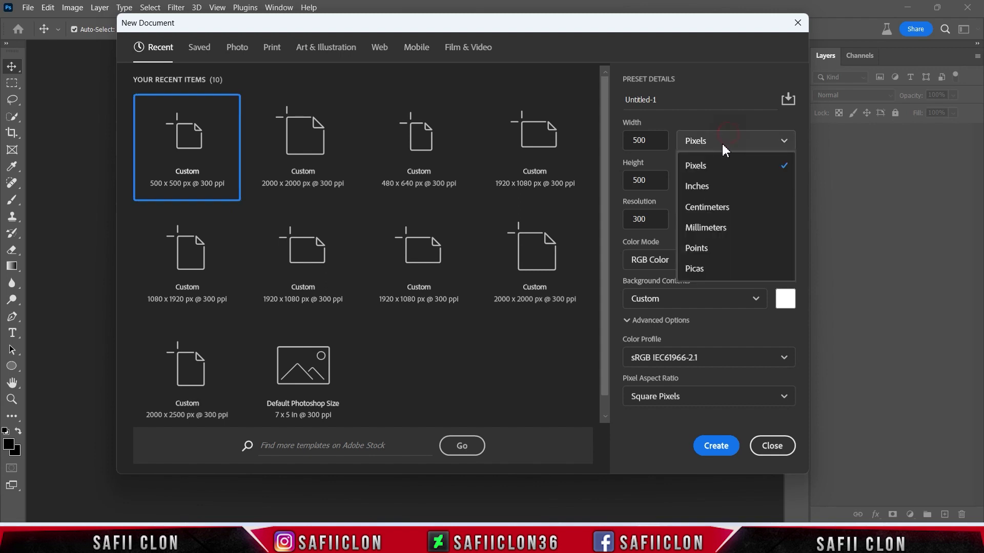
pyautogui.click(698, 164)
pyautogui.click(647, 141)
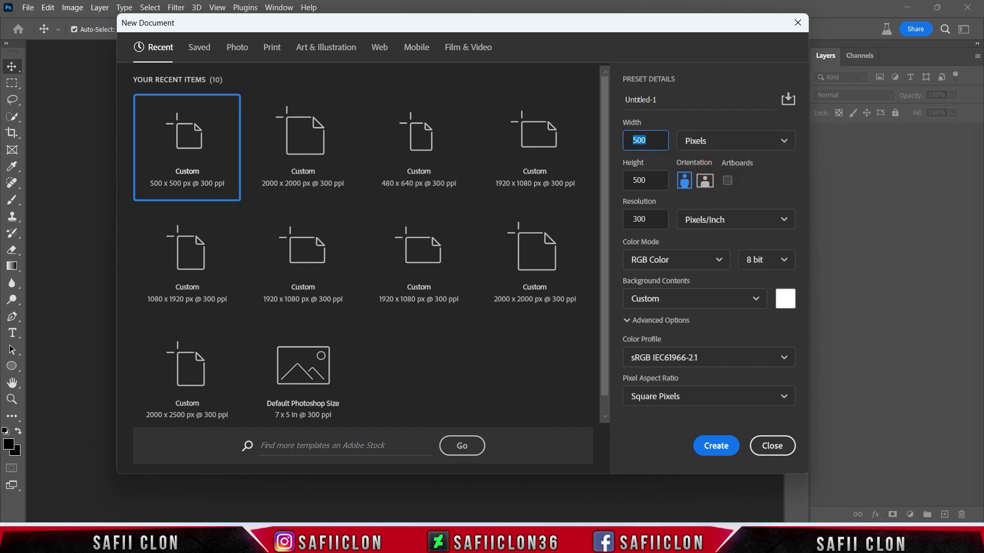
pyautogui.click(650, 180)
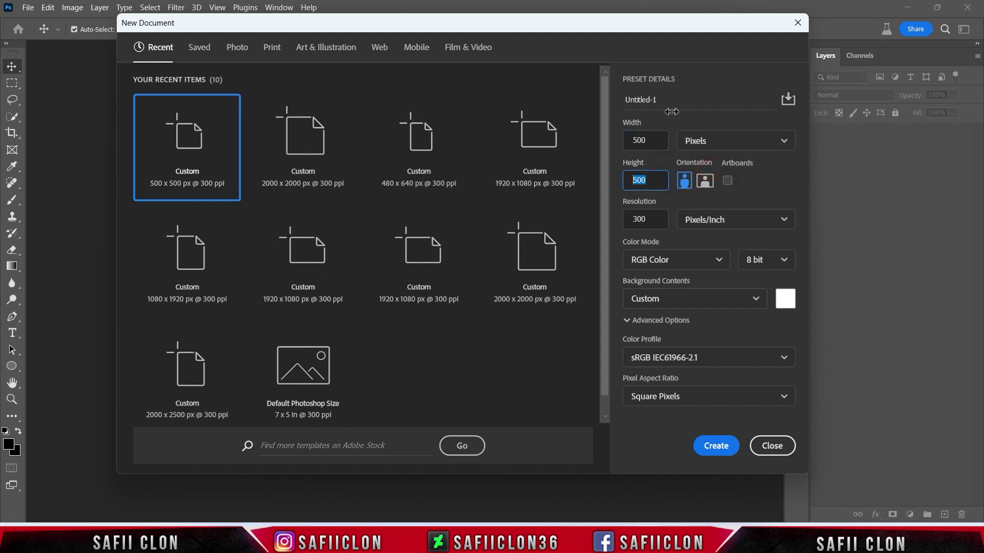
pyautogui.click(712, 223)
pyautogui.click(712, 245)
pyautogui.click(661, 221)
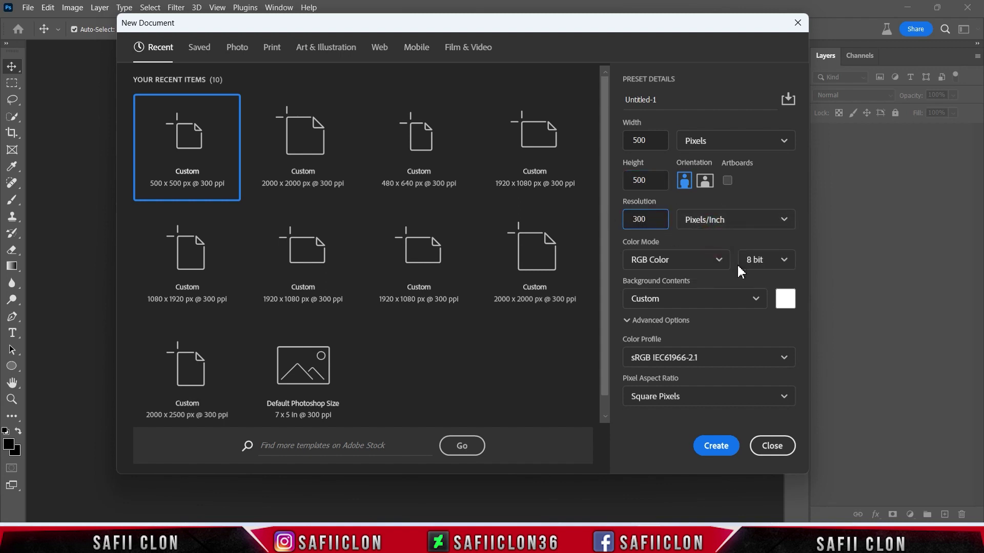
pyautogui.click(717, 452)
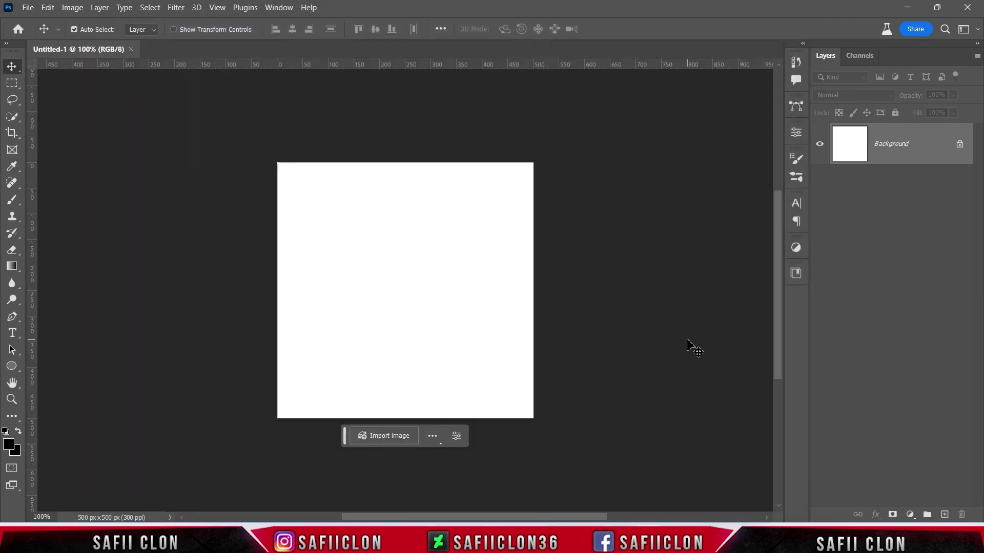
# Start a New Guide Layout and set it to 4 columns
pyautogui.hotkey('ctrl', '+')
pyautogui.hotkey('ctrl', '-')
pyautogui.click(217, 7)
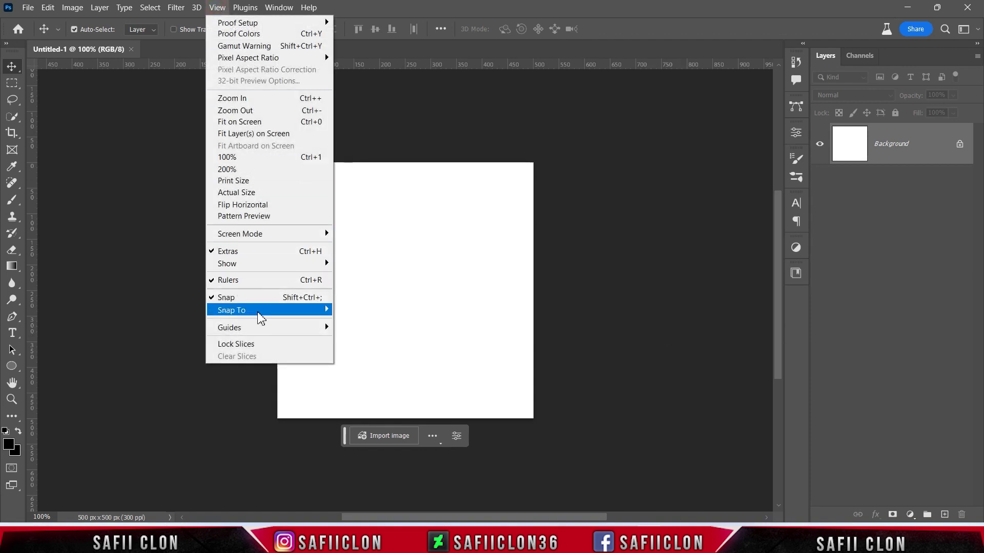
pyautogui.moveTo(229, 328)
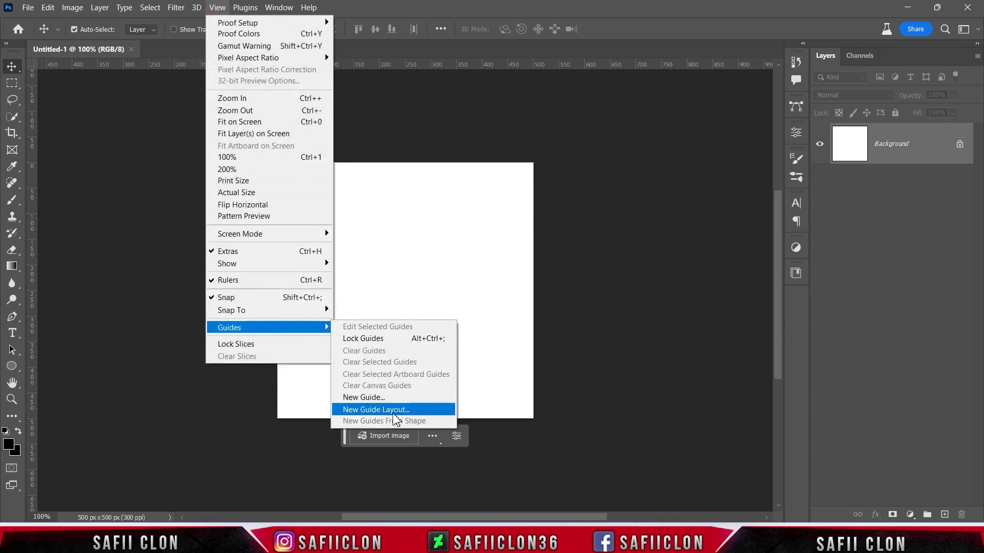
pyautogui.click(390, 410)
pyautogui.moveTo(624, 318); pyautogui.dragTo(610, 319)
pyautogui.write('4')
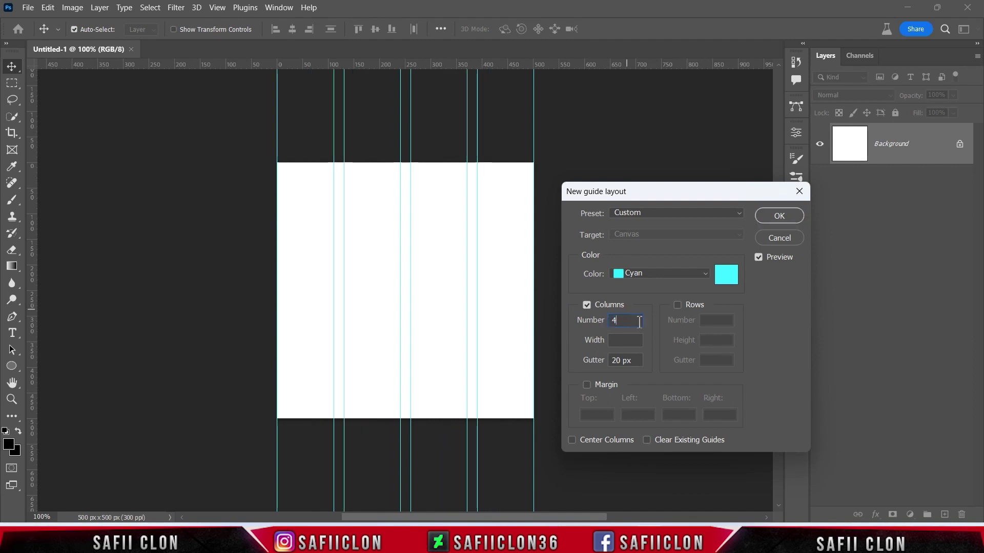
# Add 4 rows, set column and row gutters to 0 px, and apply the guides
pyautogui.click(677, 306)
pyautogui.moveTo(716, 324); pyautogui.dragTo(683, 322)
pyautogui.write('4')
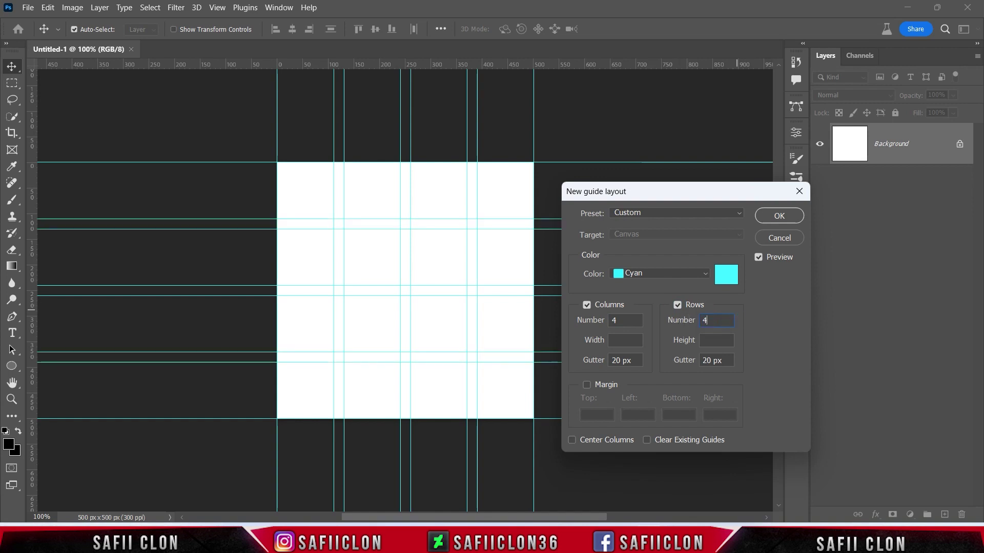
pyautogui.moveTo(622, 360); pyautogui.dragTo(610, 365)
pyautogui.write('0')
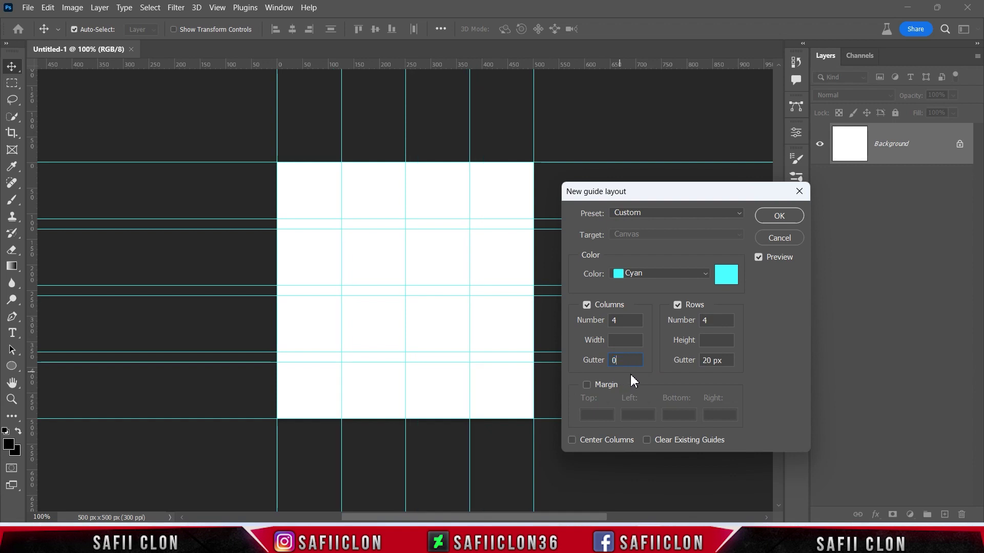
pyautogui.moveTo(724, 361); pyautogui.dragTo(696, 359)
pyautogui.write('0')
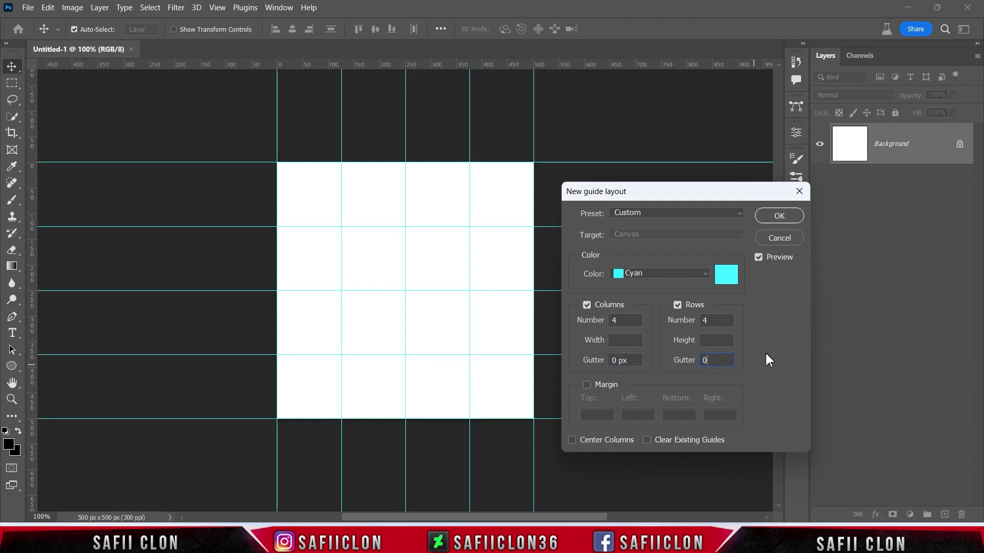
pyautogui.click(777, 215)
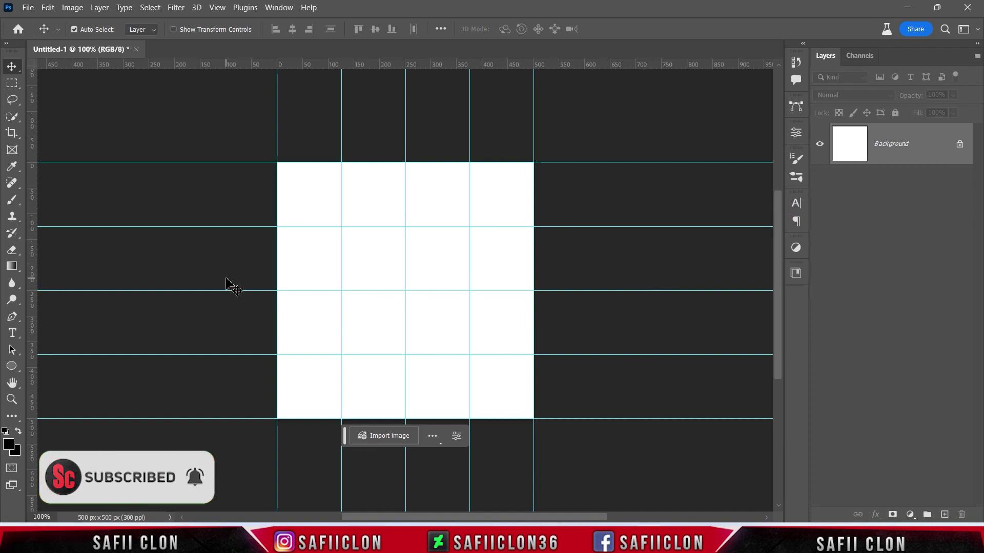
# With the Pen Tool, start the staircase shape at the canvas bottom-left and place the first step
pyautogui.click(13, 317)
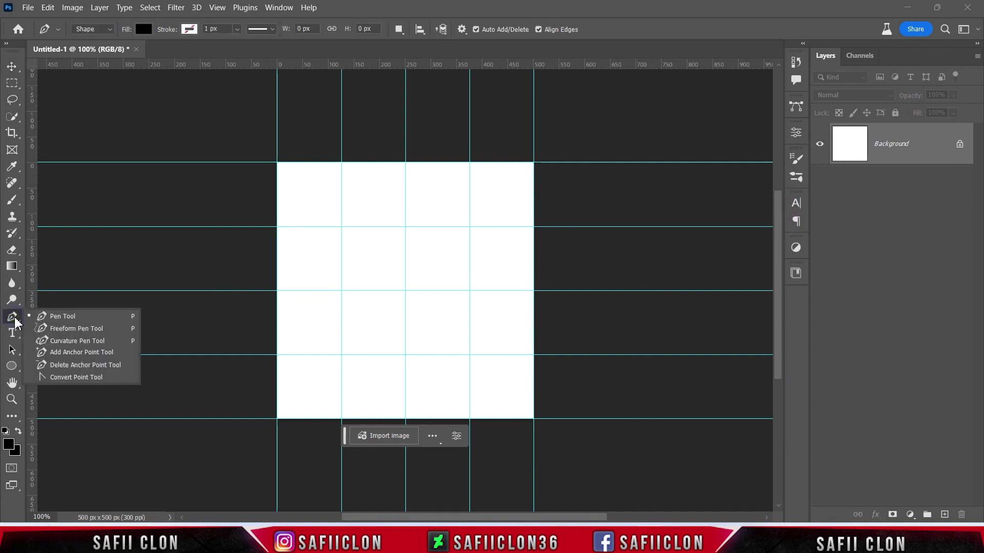
pyautogui.click(57, 317)
pyautogui.hotkey('ctrl', '+')
pyautogui.scroll(-1, 181, 242)
pyautogui.scroll(-2, 184, 225)
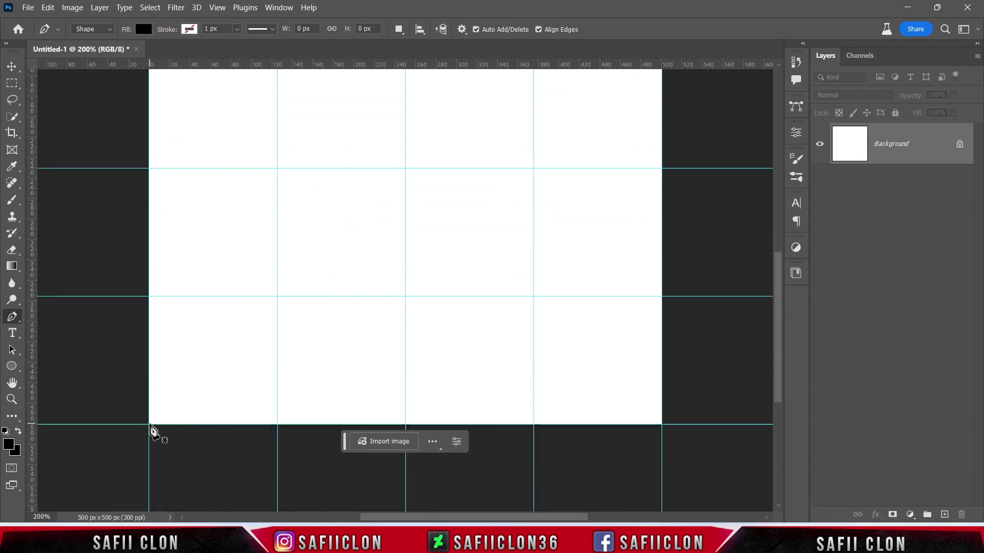
pyautogui.click(149, 424)
pyautogui.click(277, 424)
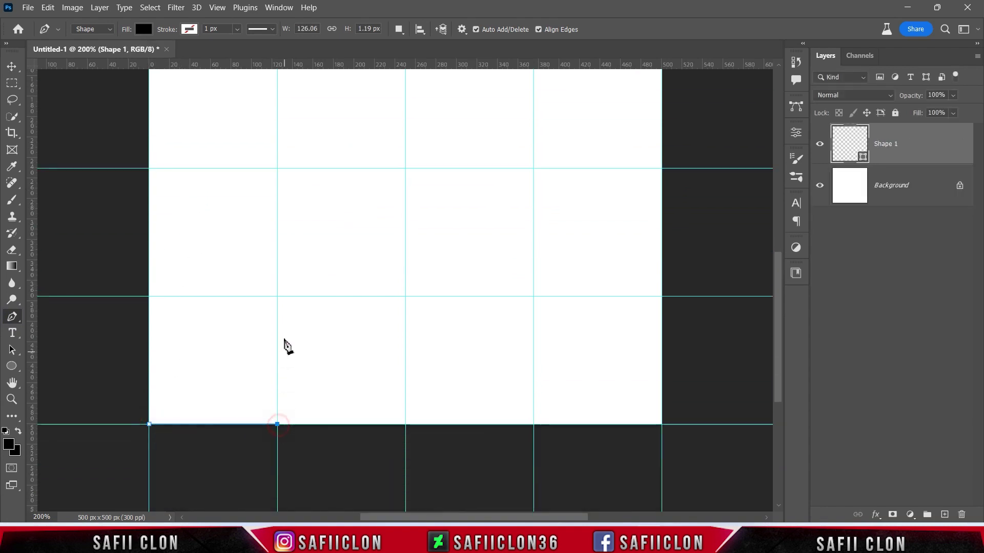
pyautogui.click(277, 296)
# Continue the staircase along the guides, cell by cell, to the canvas's top-right corner
pyautogui.click(405, 296)
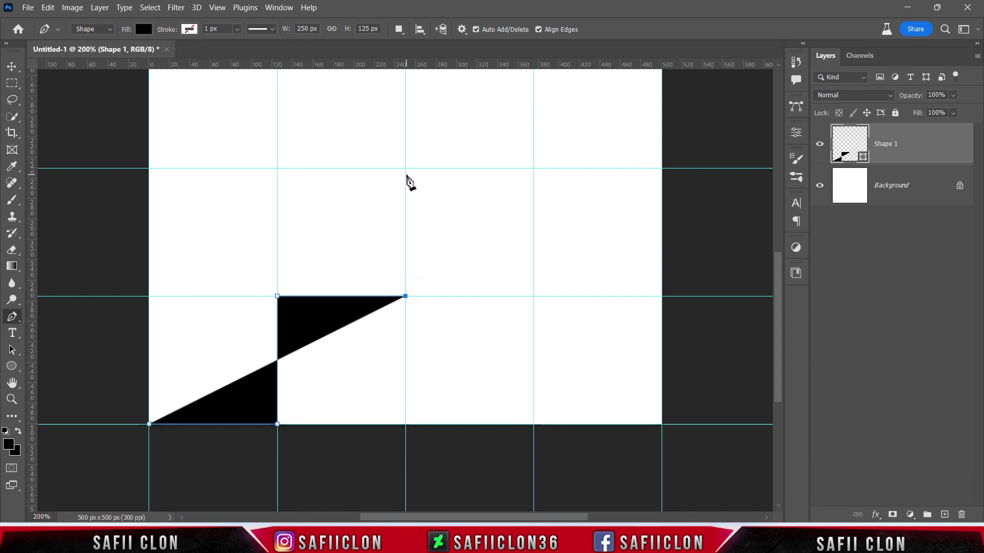
pyautogui.click(405, 168)
pyautogui.click(533, 168)
pyautogui.scroll(2, 641, 266)
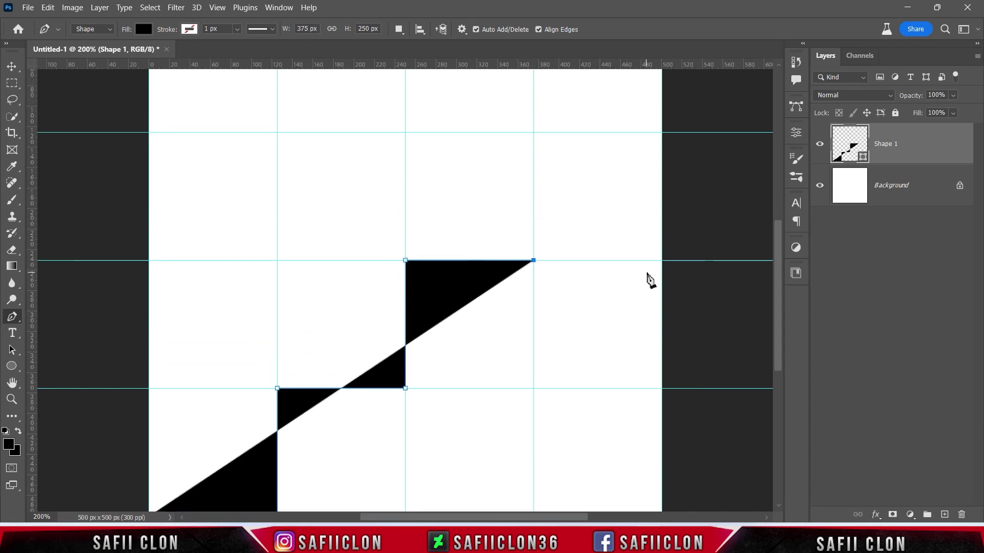
pyautogui.hotkey('ctrl', '-')
pyautogui.click(469, 211)
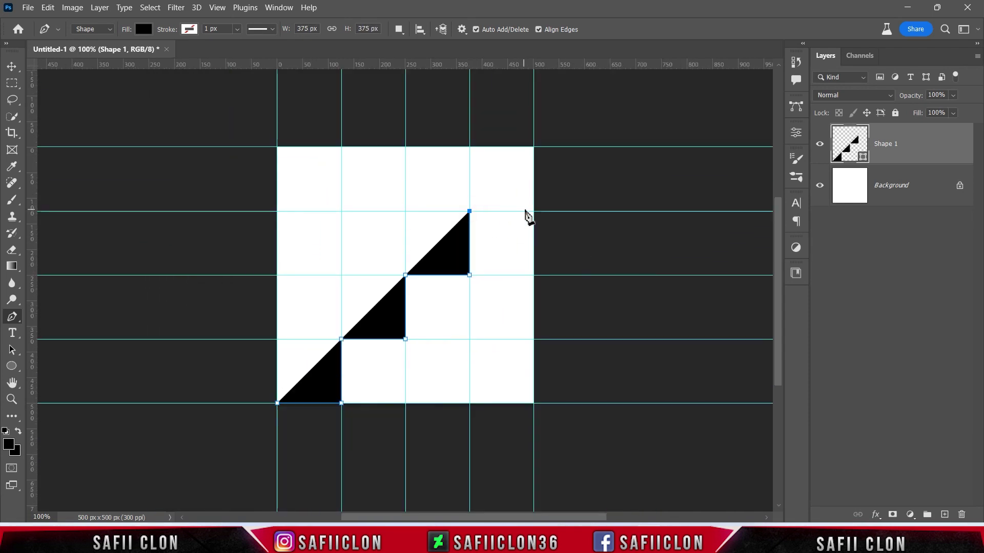
pyautogui.click(534, 211)
pyautogui.click(534, 147)
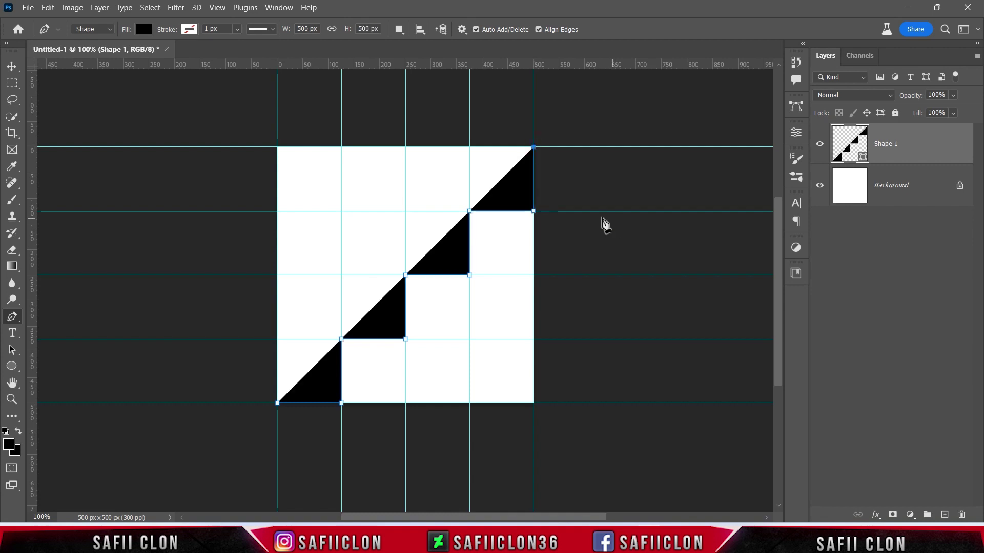
pyautogui.click(143, 30)
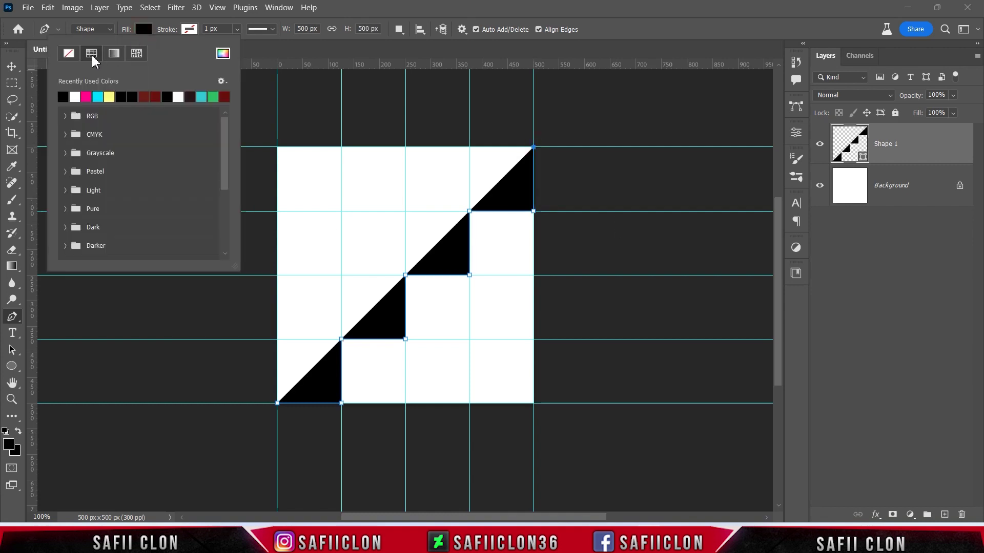
# Set the staircase shape's fill to No Color and its stroke to black
pyautogui.click(68, 53)
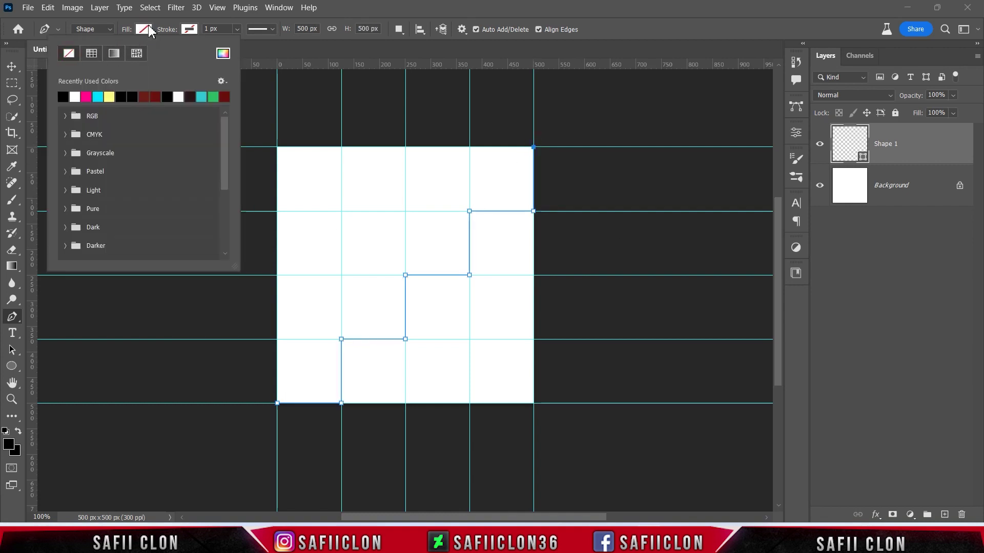
pyautogui.click(148, 28)
pyautogui.click(190, 30)
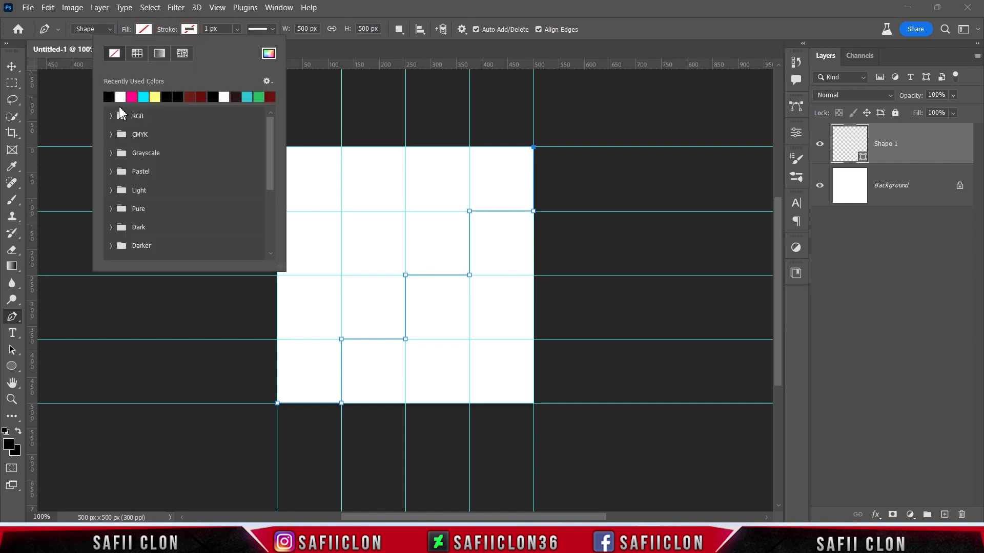
pyautogui.click(268, 53)
pyautogui.moveTo(663, 254); pyautogui.dragTo(553, 302)
pyautogui.click(837, 134)
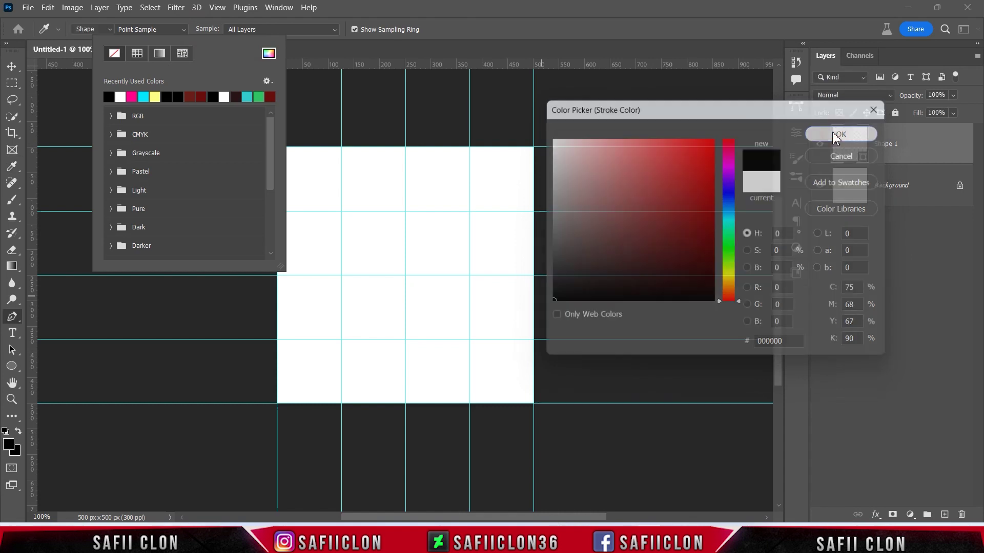
pyautogui.click(189, 30)
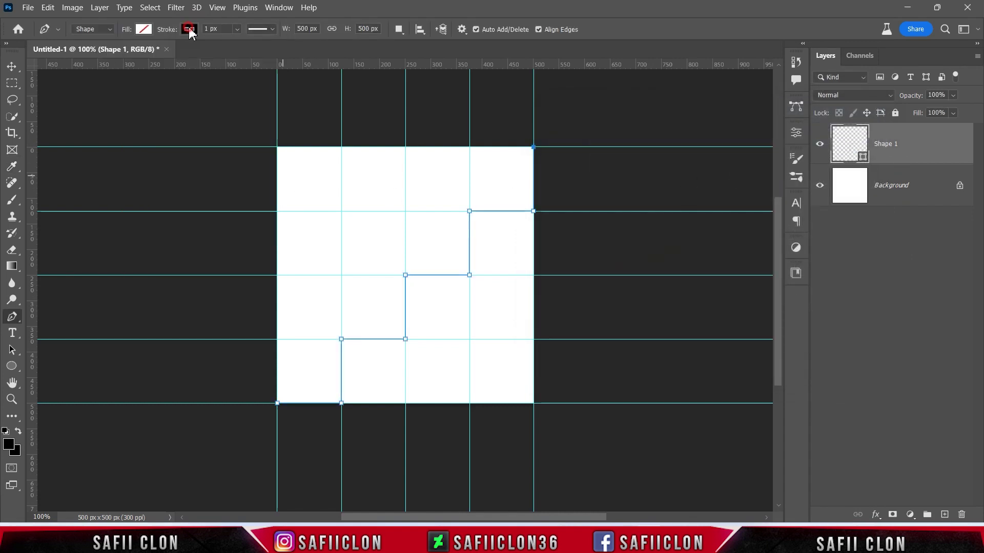
# Set the stroke width to 12.87 px
pyautogui.click(237, 29)
pyautogui.moveTo(238, 44); pyautogui.dragTo(244, 43)
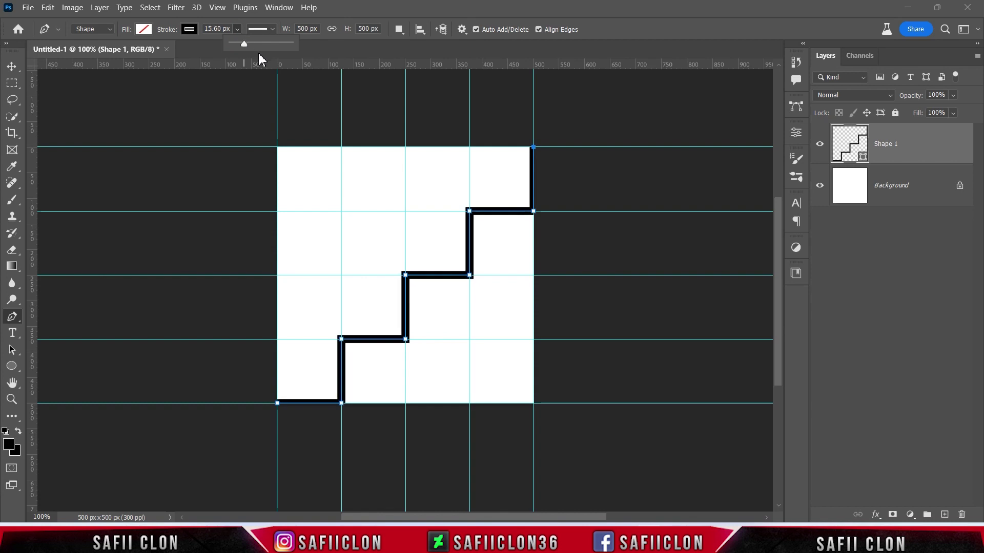
pyautogui.moveTo(243, 44); pyautogui.dragTo(244, 42)
pyautogui.click(238, 29)
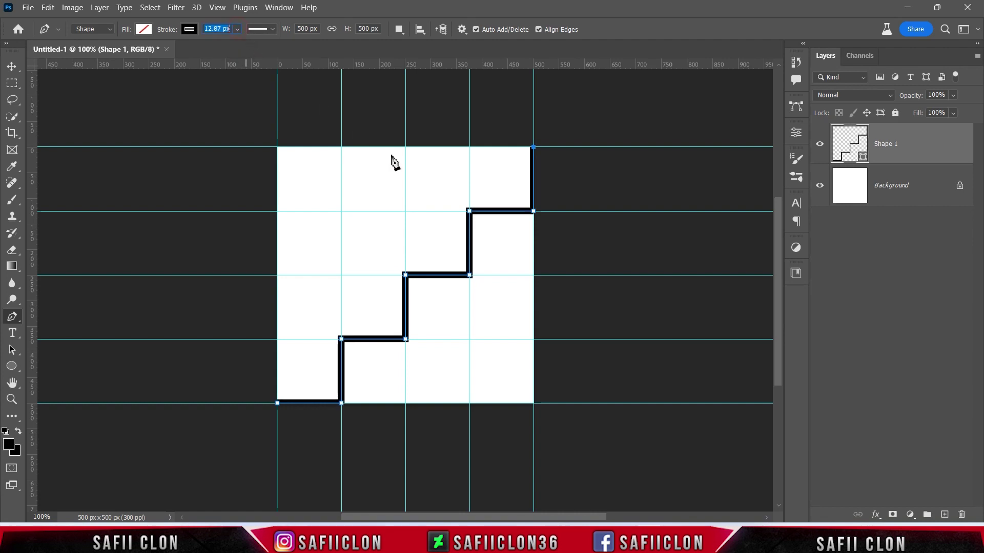
pyautogui.hotkey('ctrl', '+')
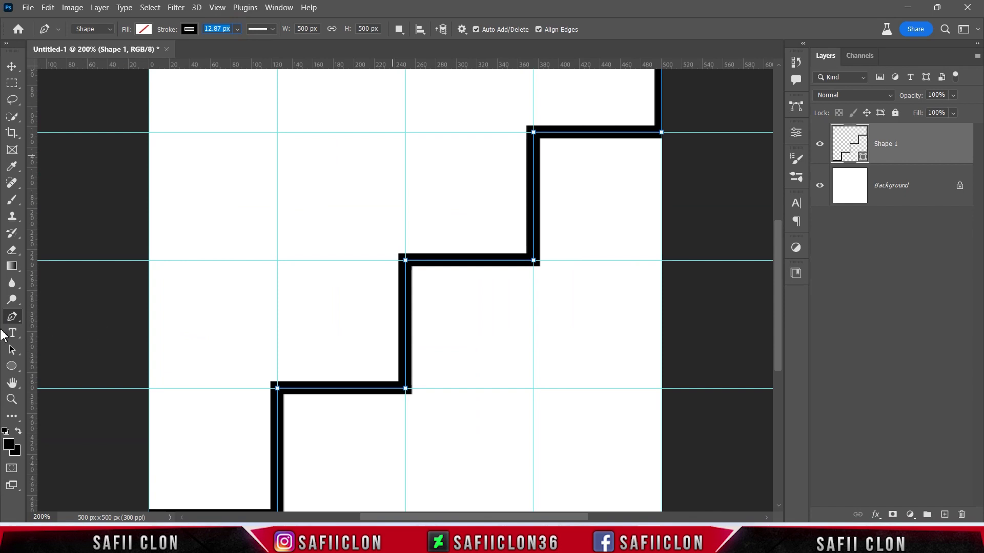
pyautogui.rightClick(13, 321)
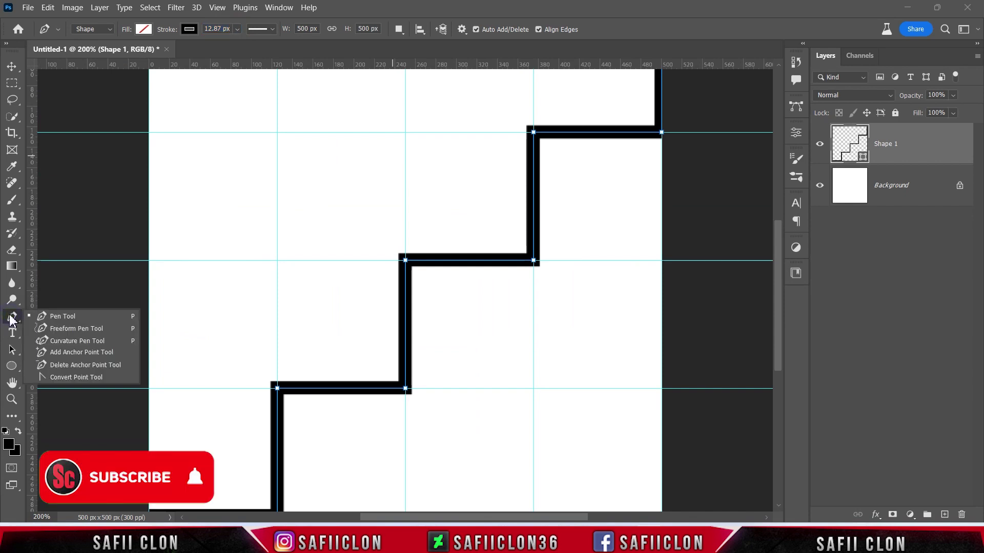
# Convert the staircase's corner anchors to smooth points, turning the zigzag into rounded scalloped arcs
pyautogui.click(82, 339)
pyautogui.scroll(-3, 363, 310)
pyautogui.scroll(-2, 358, 306)
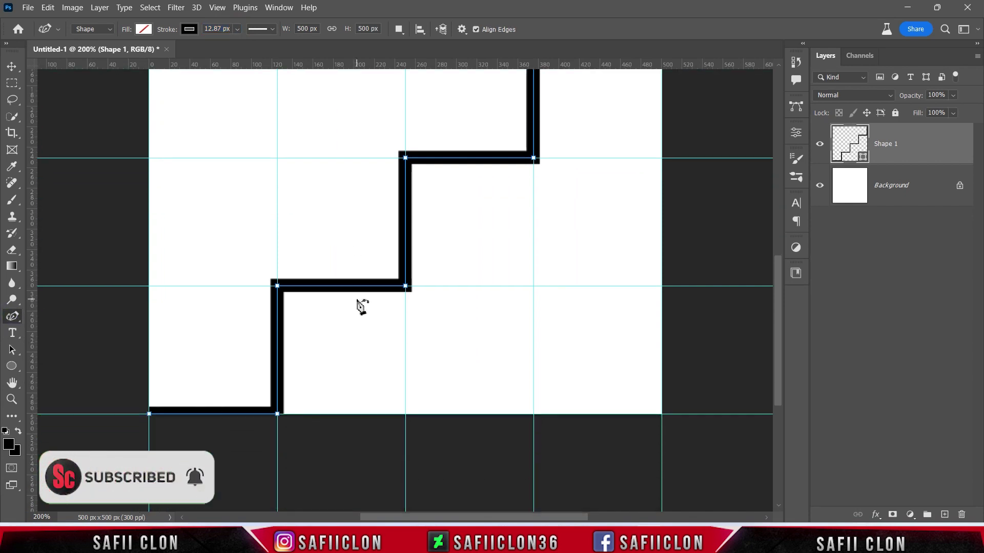
pyautogui.doubleClick(277, 414)
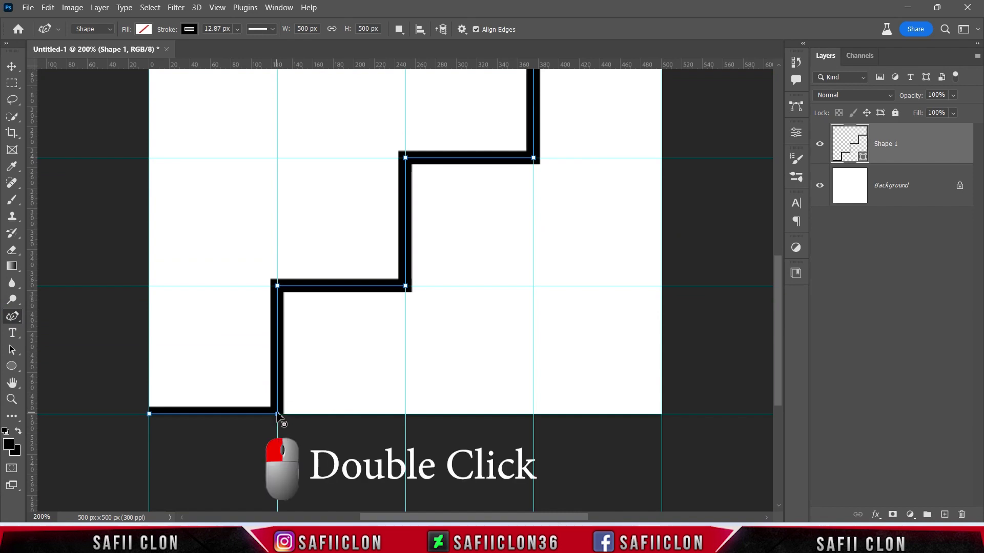
pyautogui.doubleClick(277, 414)
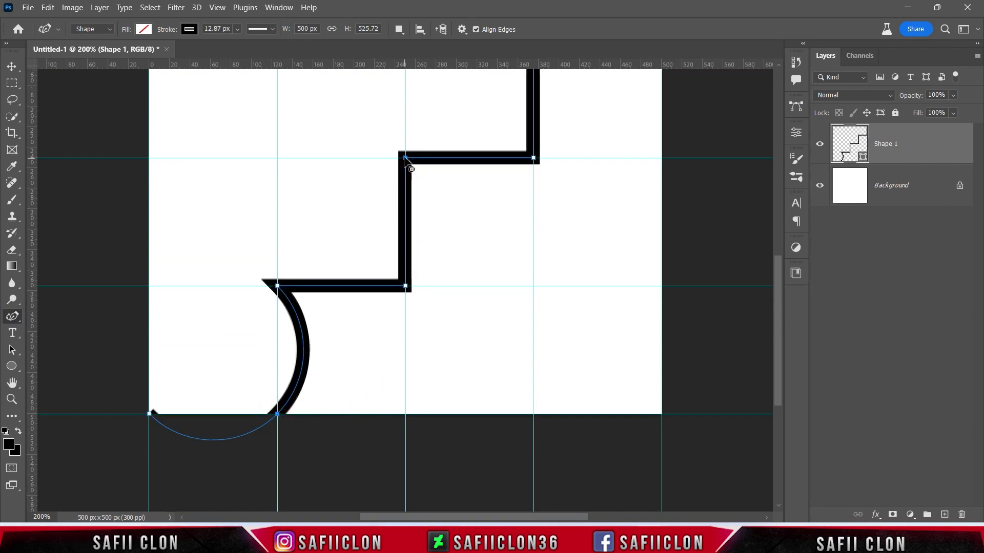
pyautogui.doubleClick(405, 158)
pyautogui.scroll(2, 599, 292)
pyautogui.scroll(4, 617, 303)
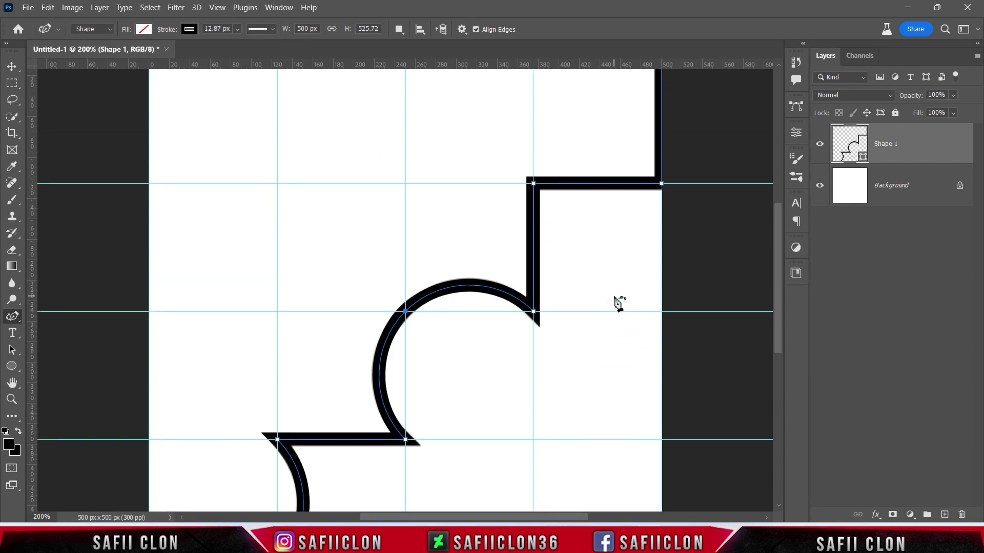
pyautogui.scroll(1, 661, 262)
pyautogui.doubleClick(661, 214)
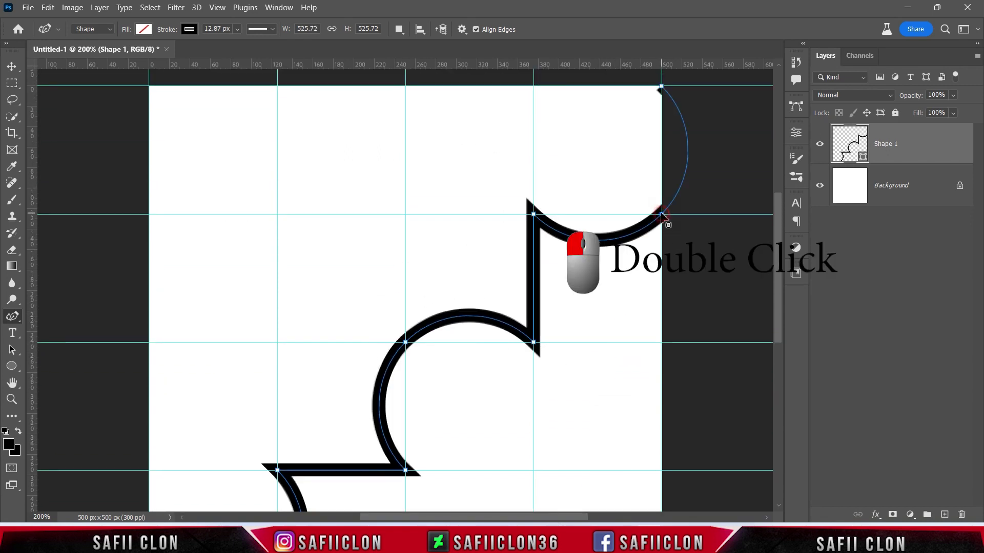
pyautogui.hotkey('ctrl', '-')
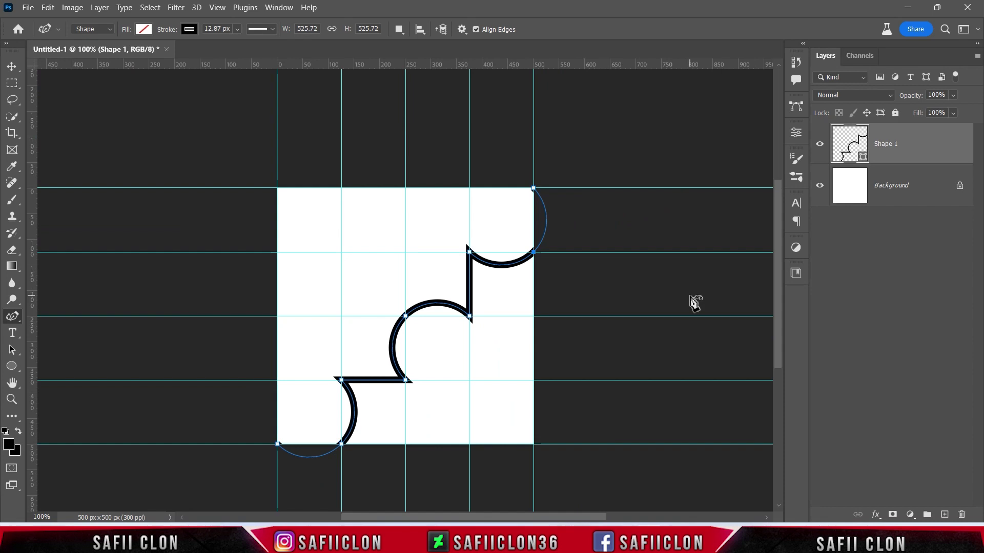
# Duplicate Shape 1 as Shape 1 copy and flip the copy vertically
pyautogui.keyDown('ctrl'); pyautogui.click(249, 160); pyautogui.keyUp('ctrl')
pyautogui.moveTo(249, 160); pyautogui.dragTo(589, 484)
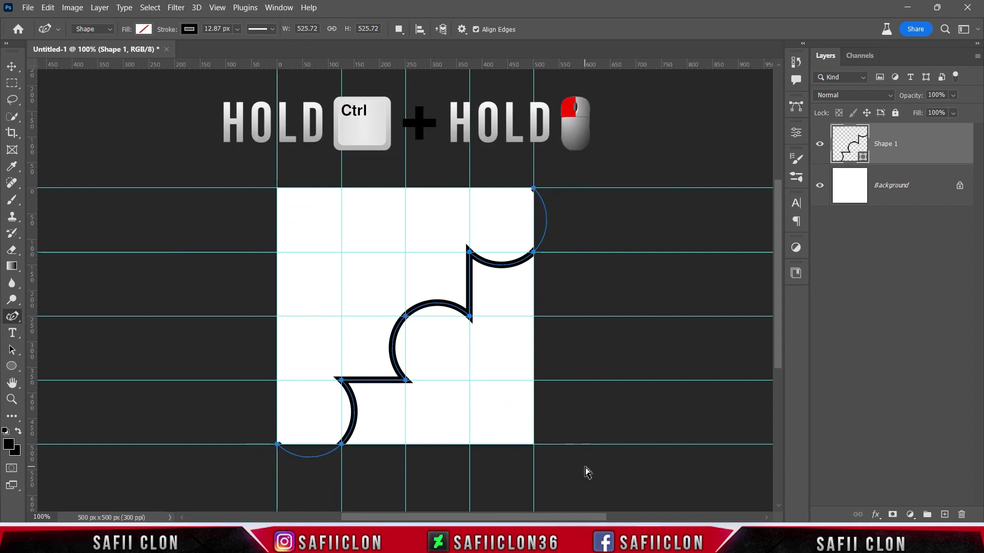
pyautogui.rightClick(918, 145)
pyautogui.click(841, 69)
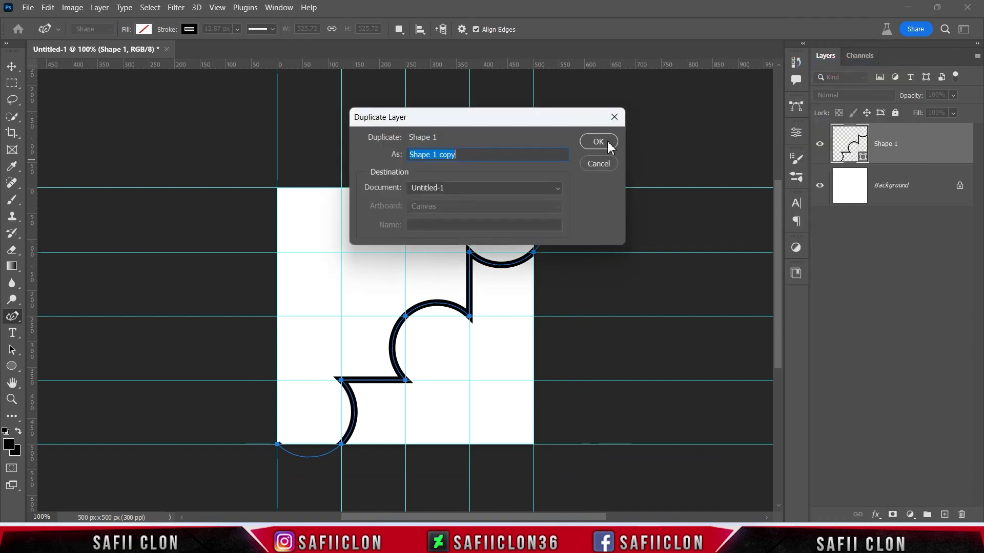
pyautogui.click(598, 141)
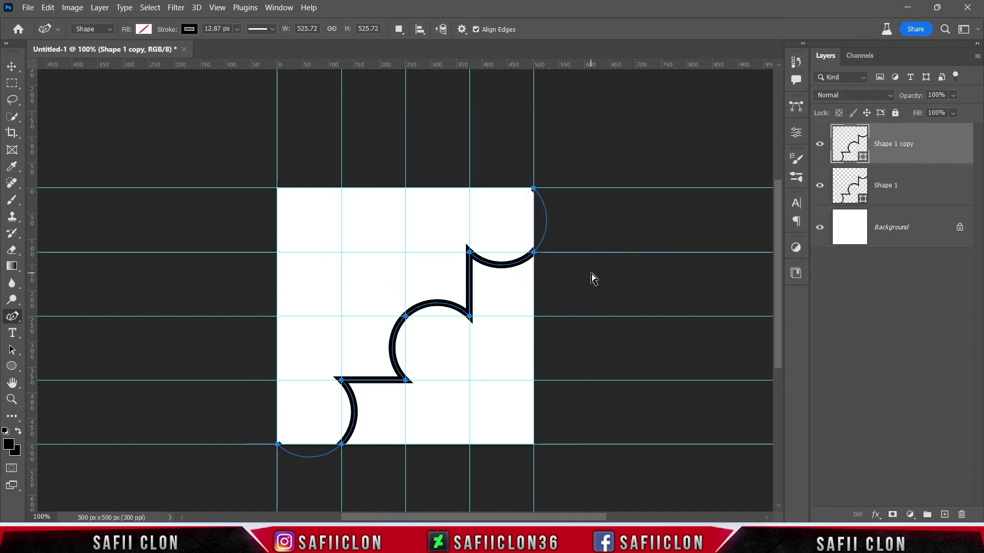
pyautogui.hotkey('ctrl', 't')
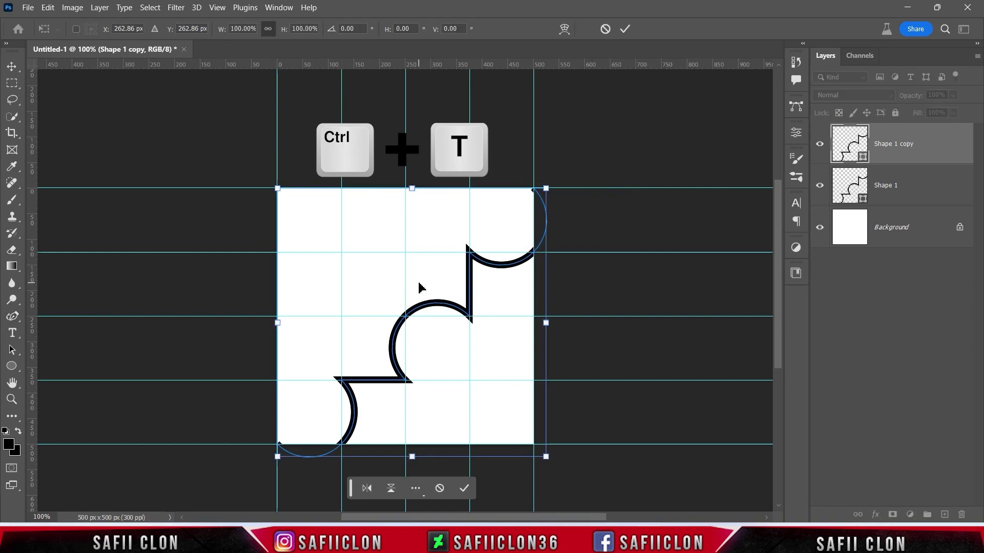
pyautogui.rightClick(419, 287)
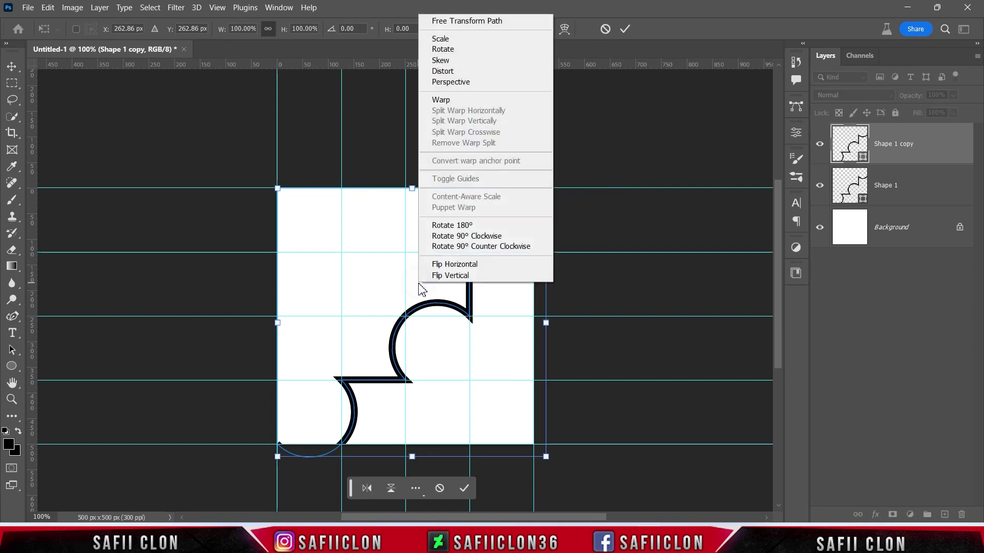
pyautogui.click(471, 277)
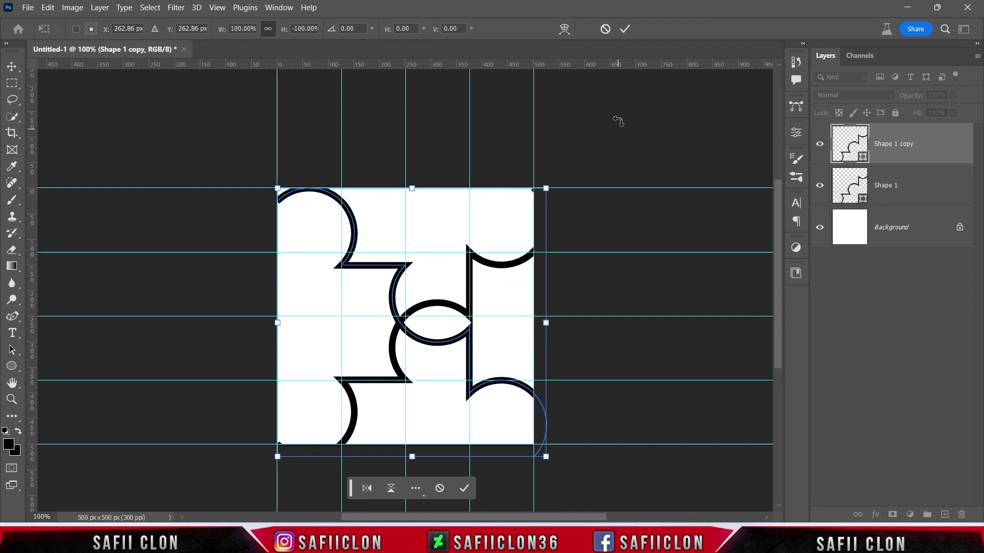
pyautogui.click(621, 29)
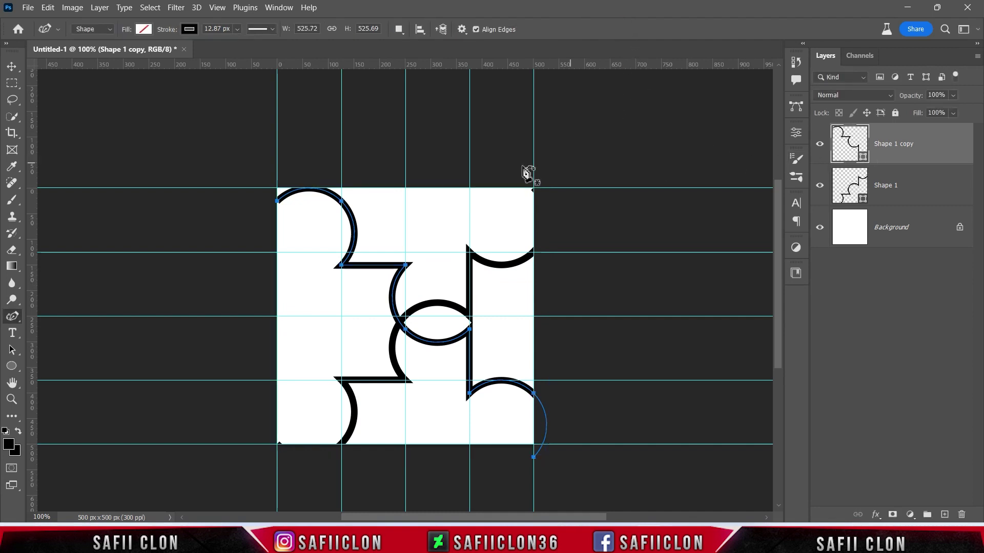
pyautogui.moveTo(242, 160)
pyautogui.mouseDown()
pyautogui.moveTo(465, 333)
pyautogui.moveTo(619, 476)
pyautogui.mouseUp()
# Duplicate Shape 1 and Shape 1 copy together and rotate the new copies 180°
pyautogui.keyDown('shift'); pyautogui.click(933, 191); pyautogui.keyUp('shift')
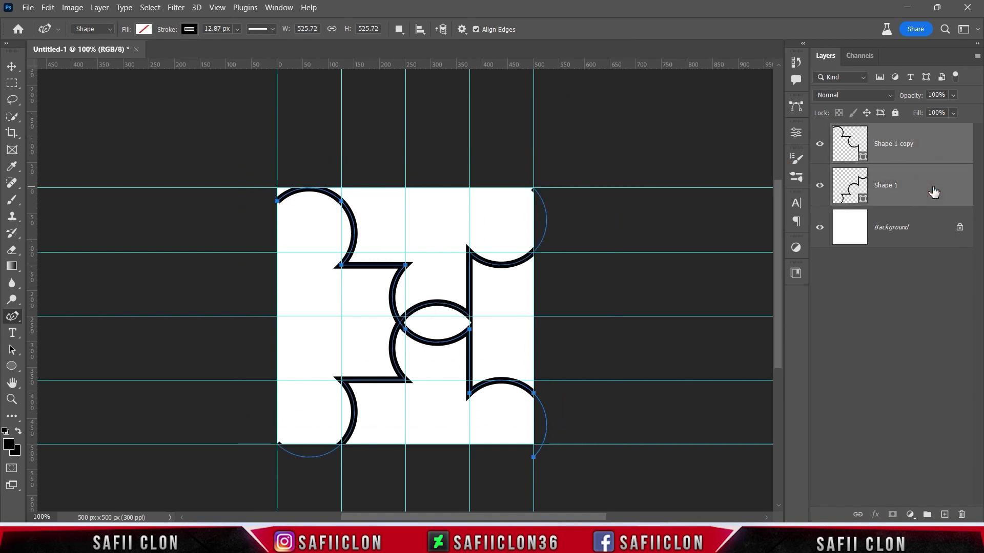
pyautogui.rightClick(929, 146)
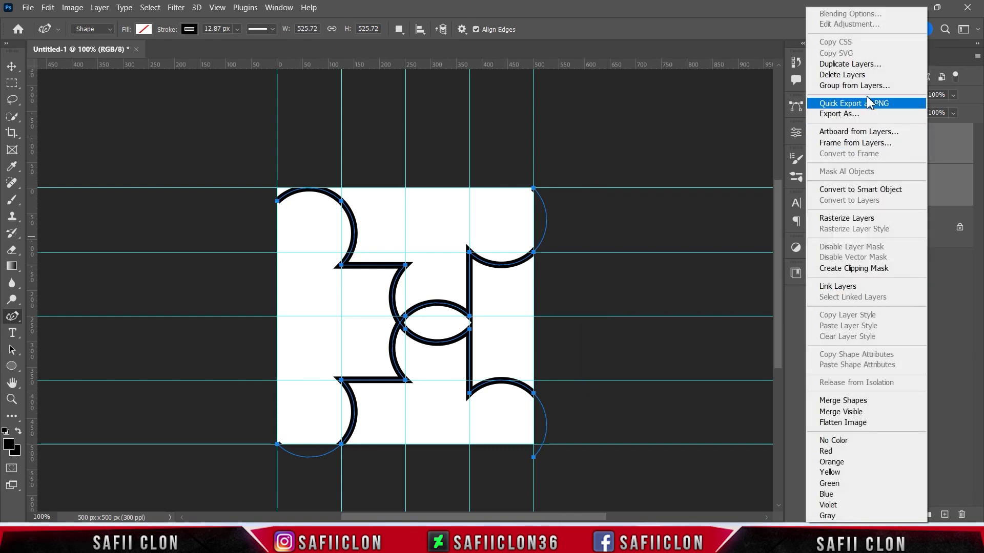
pyautogui.click(868, 61)
pyautogui.click(597, 142)
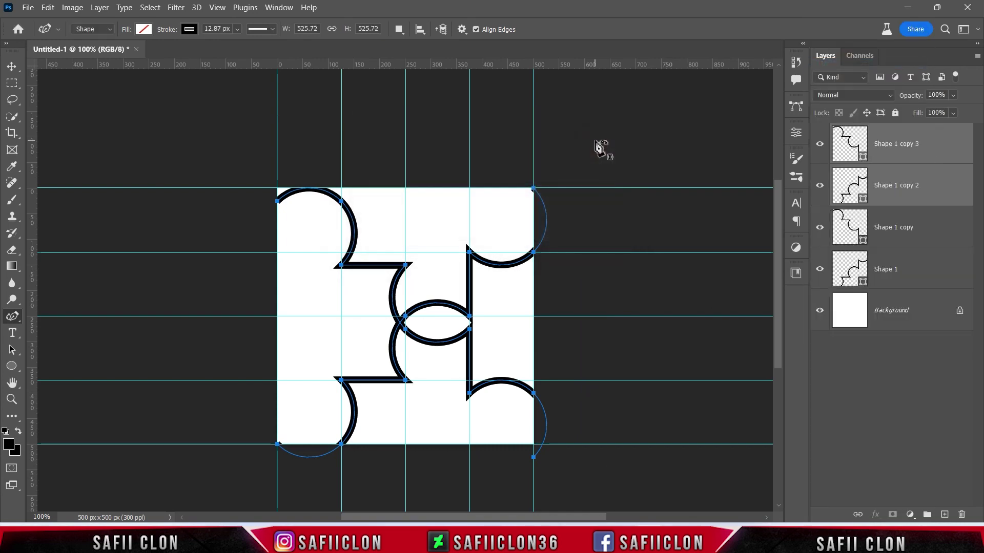
pyautogui.hotkey('ctrl', 't')
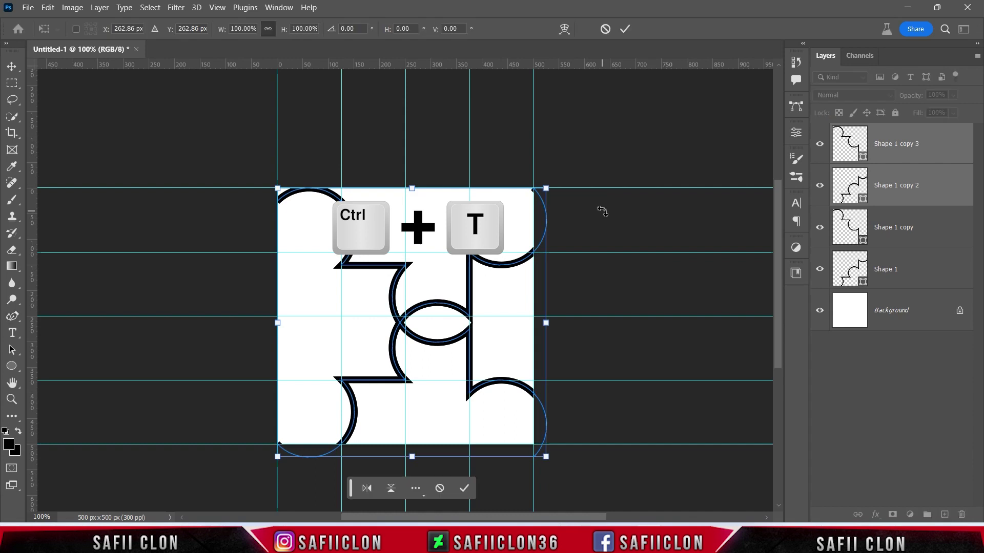
pyautogui.rightClick(423, 275)
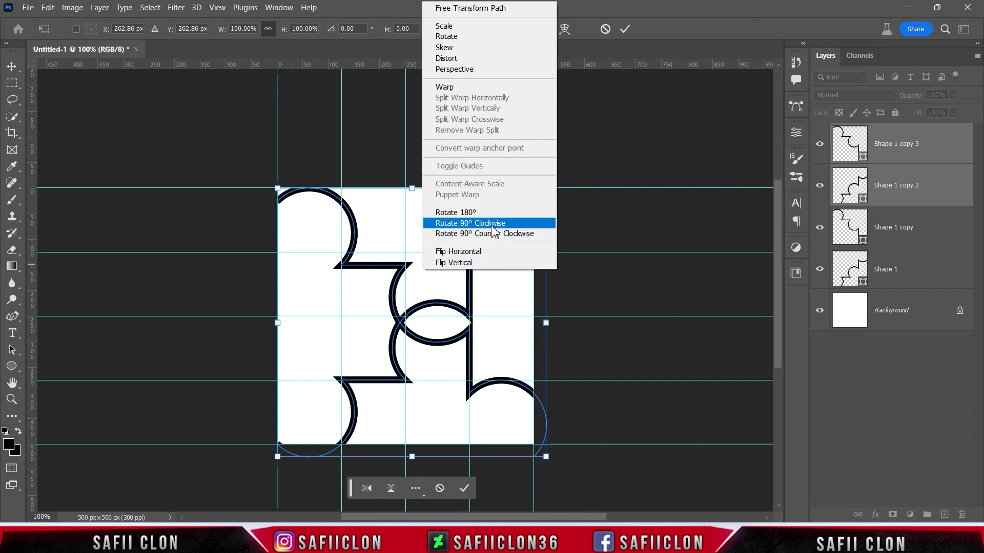
pyautogui.click(477, 213)
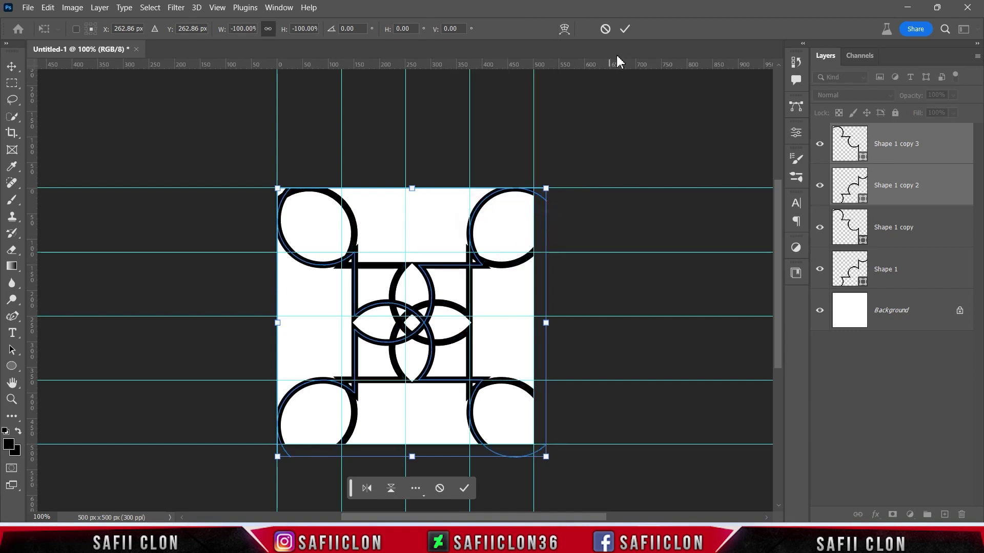
pyautogui.click(624, 28)
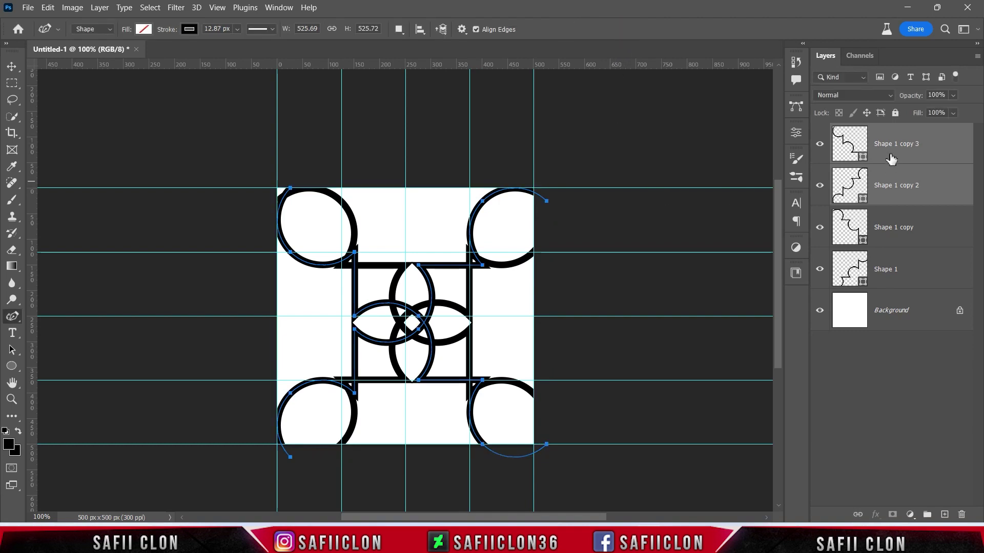
# Select all four shape layers and scale them down to about 95%
pyautogui.click(924, 139)
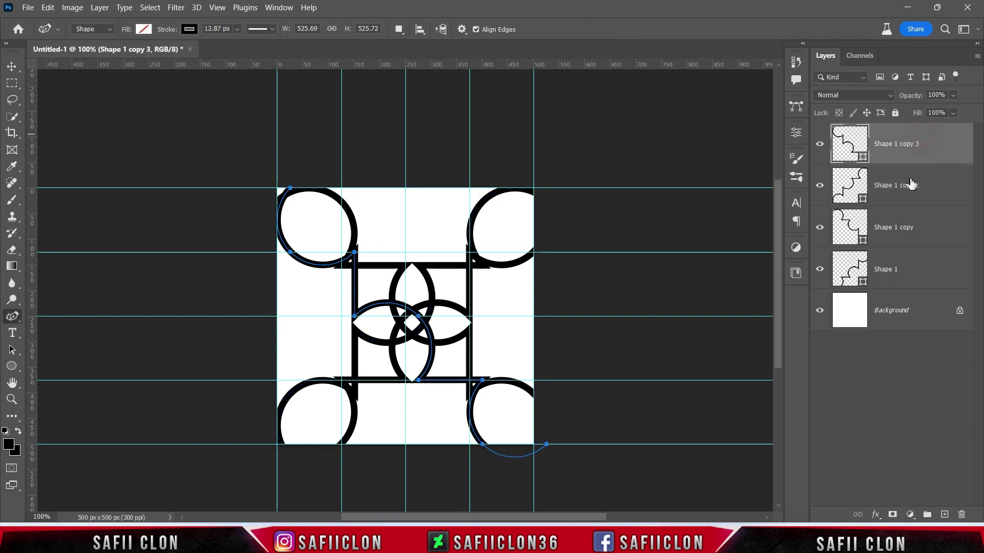
pyautogui.keyDown('shift'); pyautogui.click(919, 275); pyautogui.keyUp('shift')
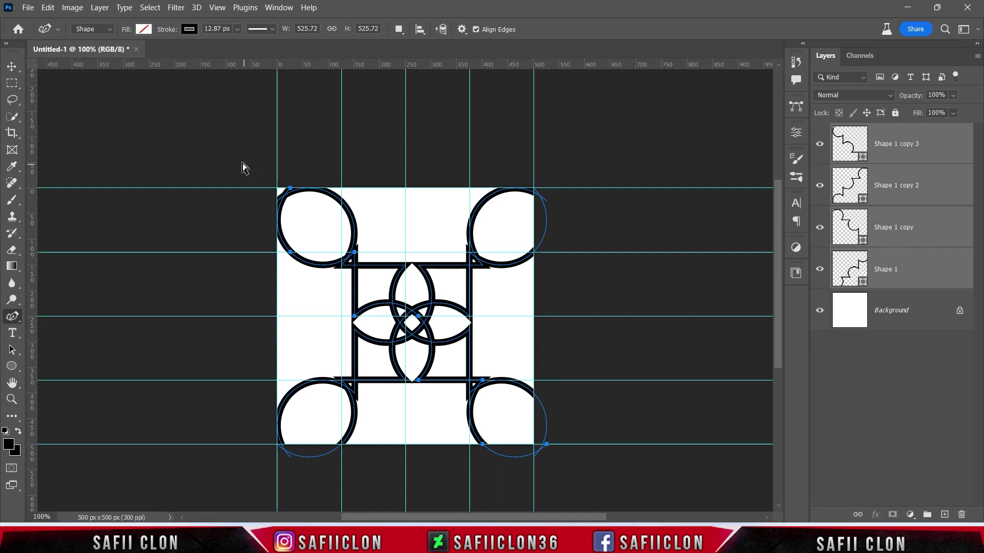
pyautogui.moveTo(235, 154); pyautogui.dragTo(604, 484)
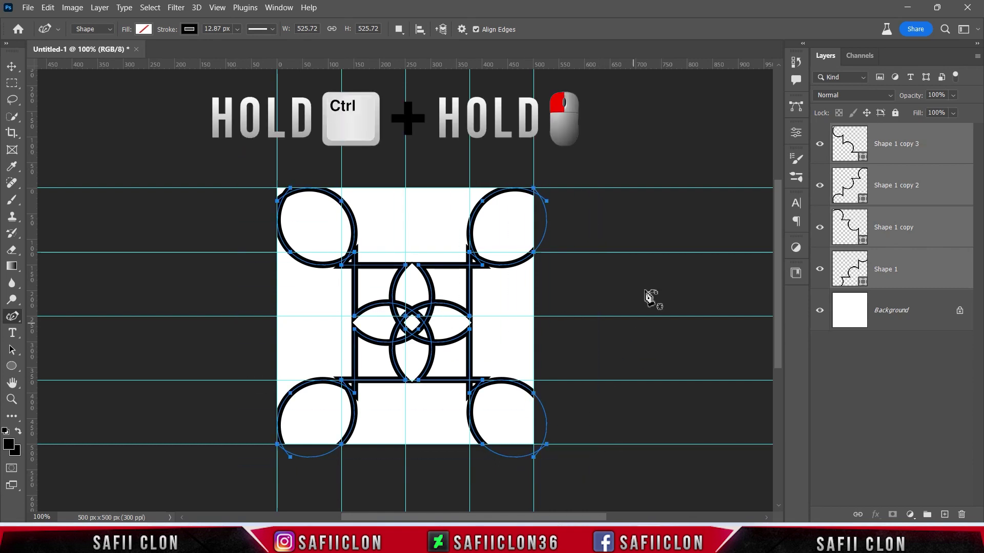
pyautogui.hotkey('ctrl', 't')
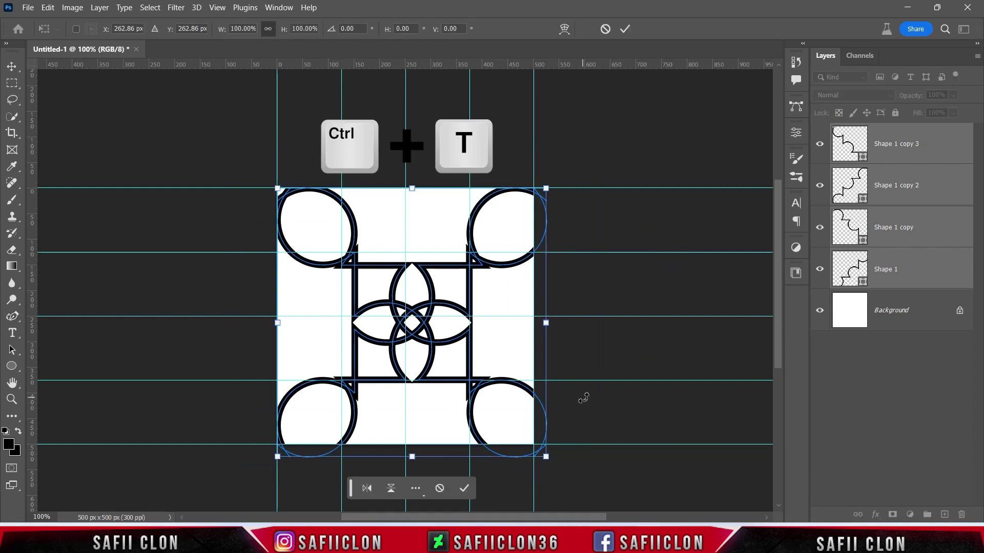
pyautogui.moveTo(545, 457); pyautogui.dragTo(533, 442)
# Check the scaled design's edges, commit the transform, and hide the guides
pyautogui.hotkey('ctrl', '+')
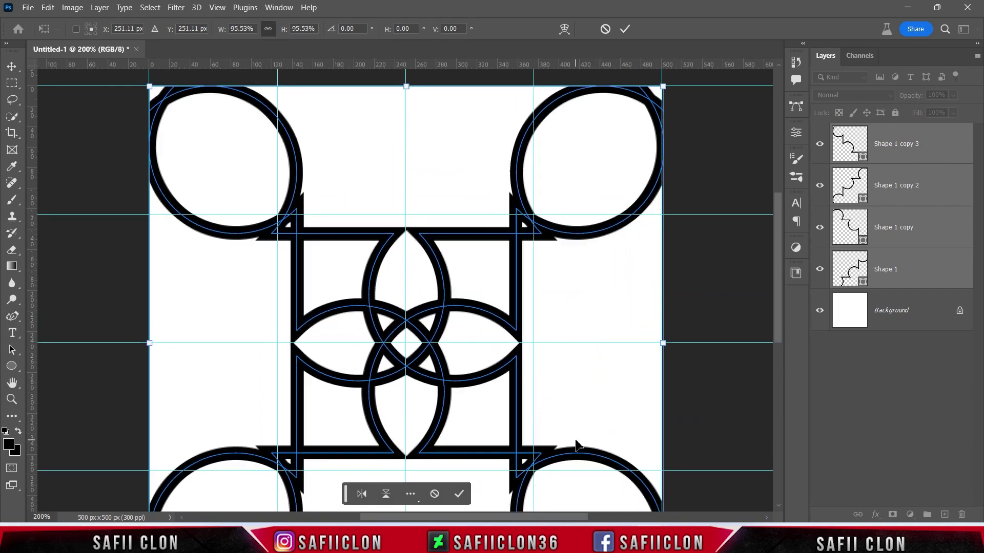
pyautogui.scroll(-2, 561, 408)
pyautogui.moveTo(663, 465); pyautogui.dragTo(661, 464)
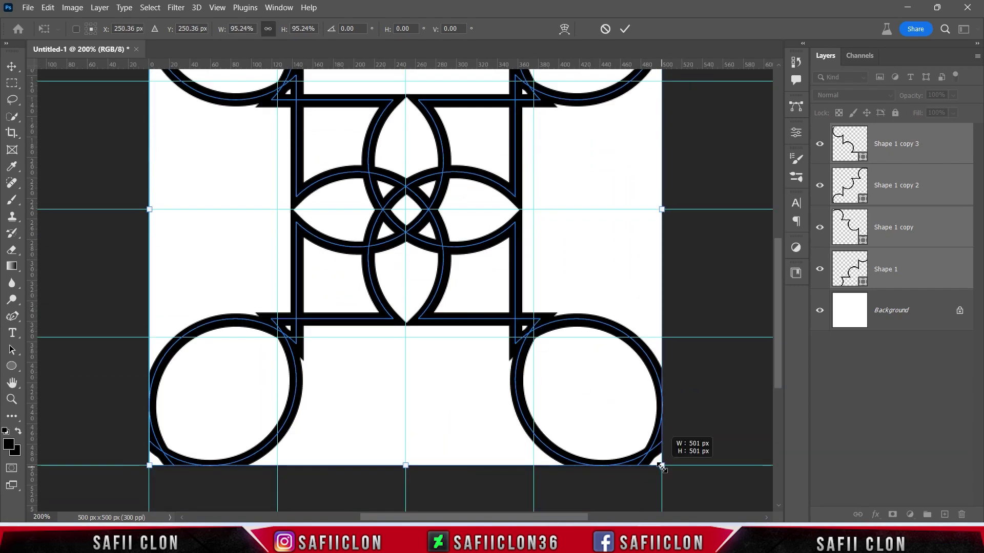
pyautogui.scroll(5, 694, 446)
pyautogui.scroll(1, 694, 446)
pyautogui.hotkey('ctrl', '-')
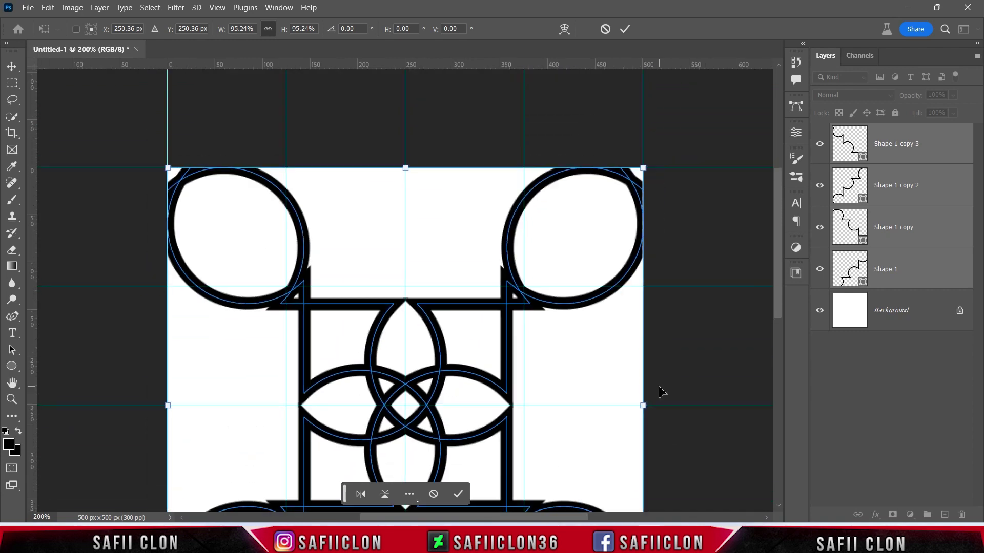
pyautogui.hotkey('ctrl', '-')
pyautogui.hotkey('ctrl', '-')
pyautogui.hotkey('ctrl', '+')
pyautogui.scroll(-2, 659, 387)
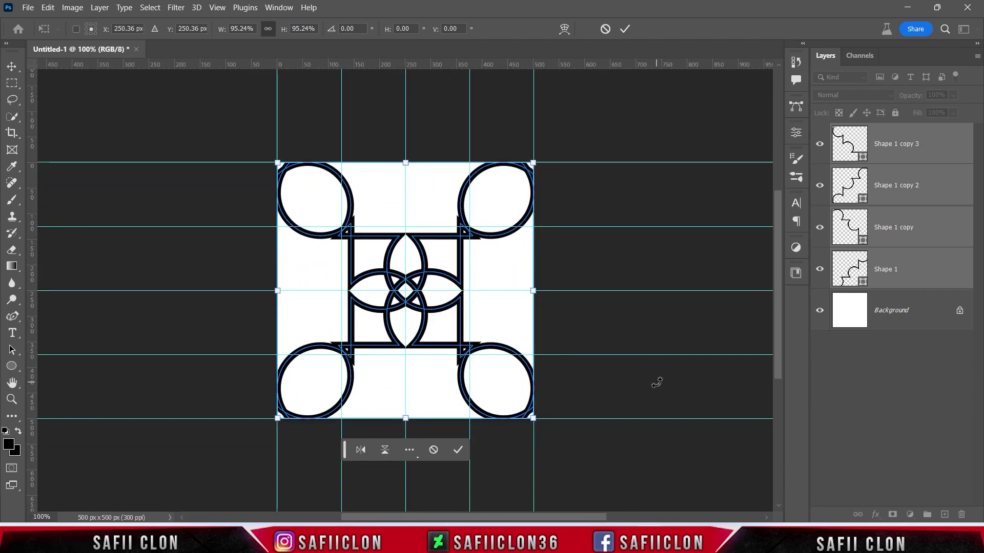
pyautogui.click(625, 29)
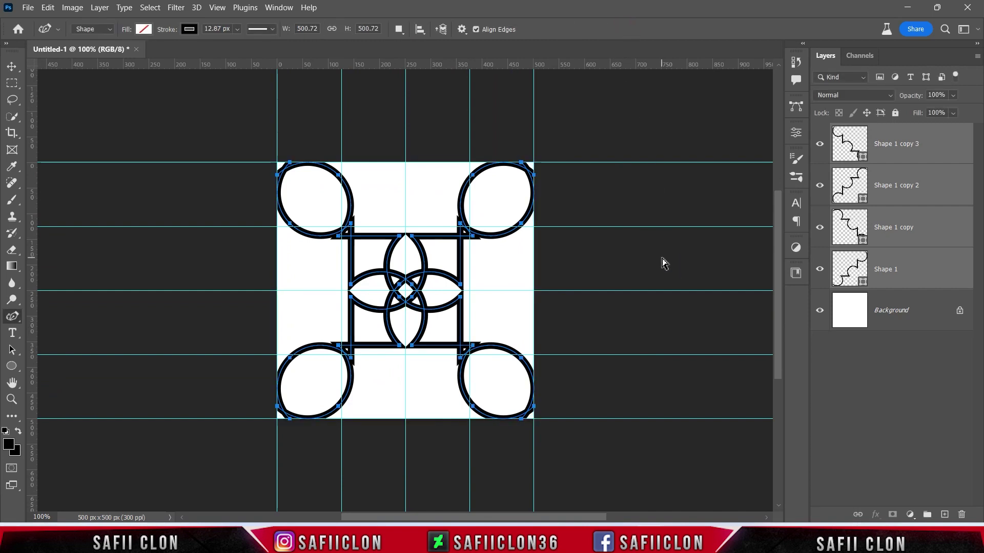
pyautogui.hotkey('ctrl', 'h')
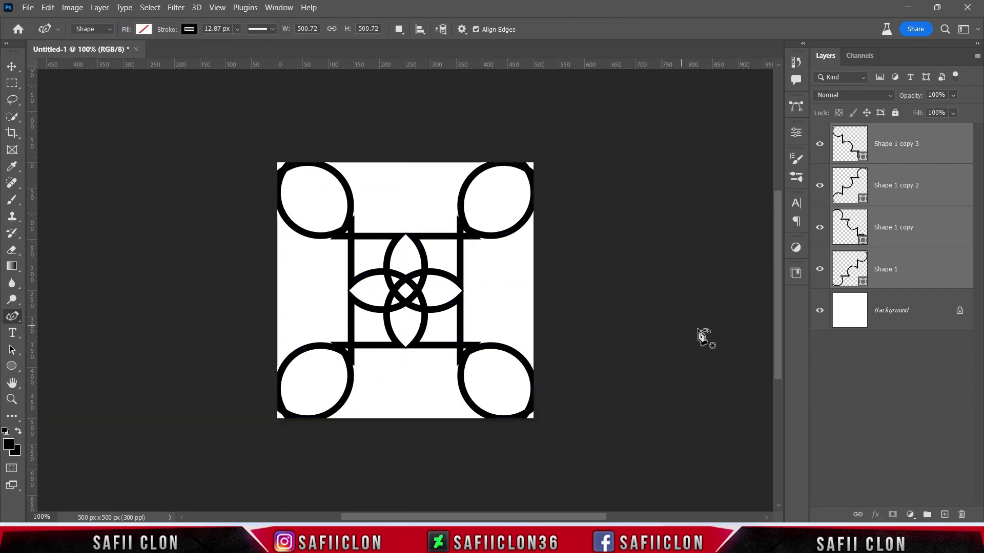
# Unlock and hide the white Background layer
pyautogui.click(958, 311)
pyautogui.click(864, 326)
pyautogui.click(821, 312)
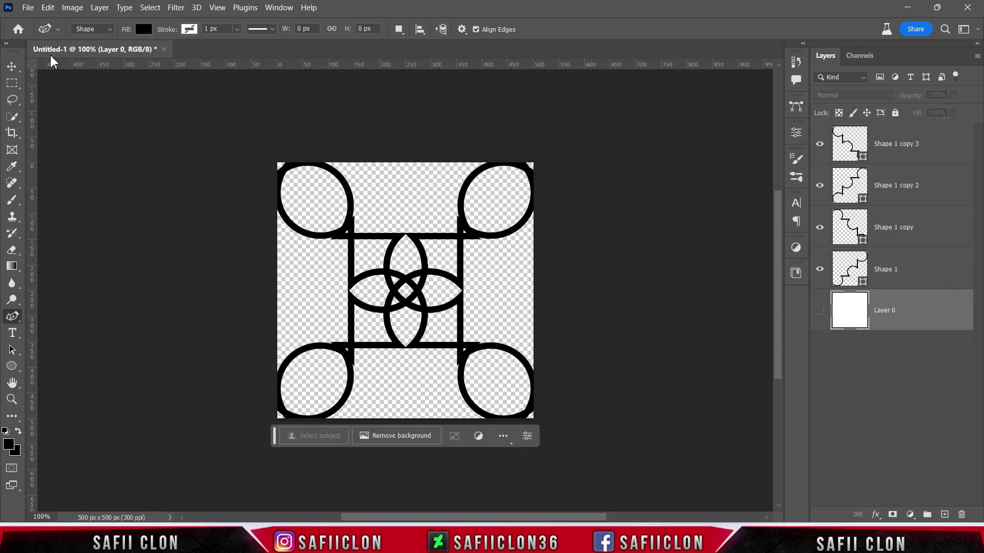
# Define the transparent four-part tile as a pattern named Pattern 7
pyautogui.click(48, 8)
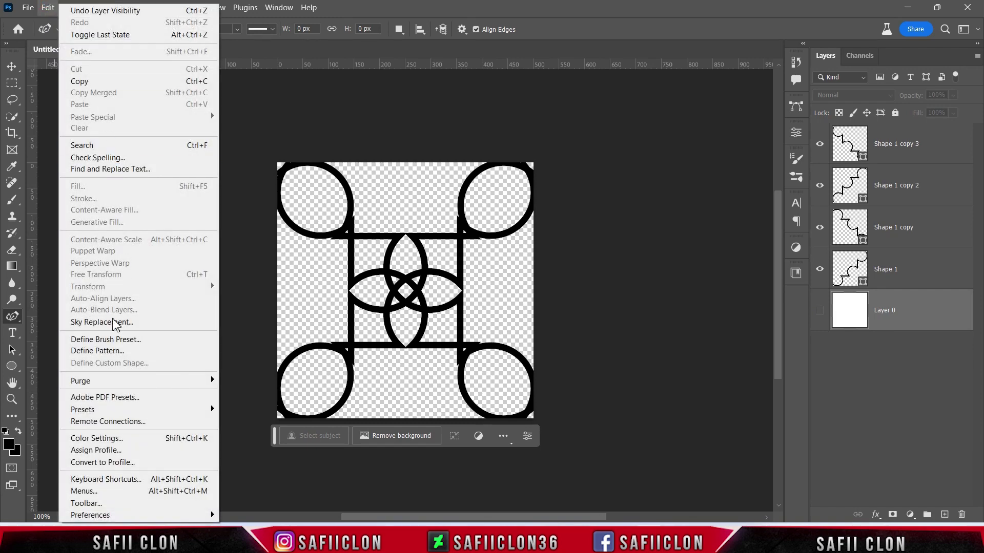
pyautogui.click(119, 351)
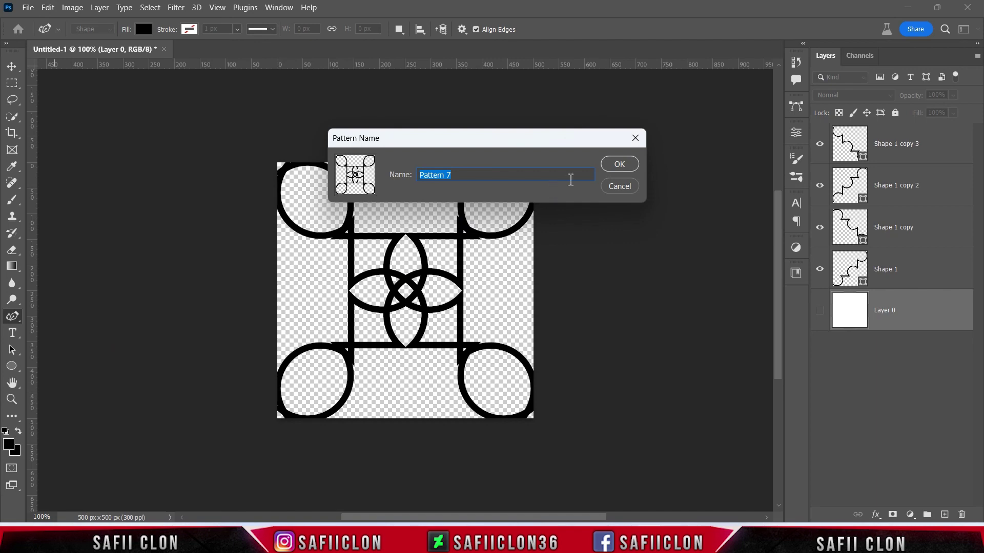
pyautogui.click(619, 165)
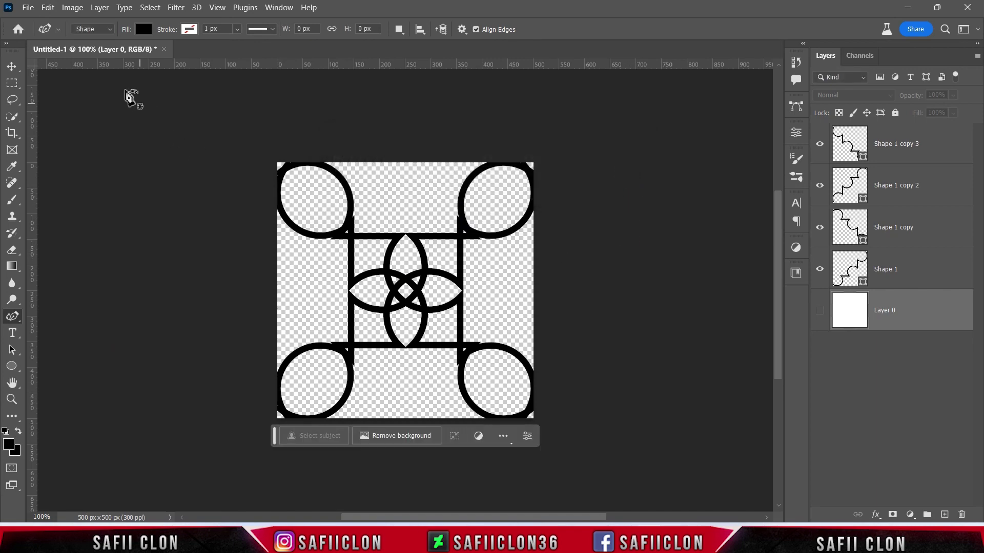
pyautogui.click(27, 7)
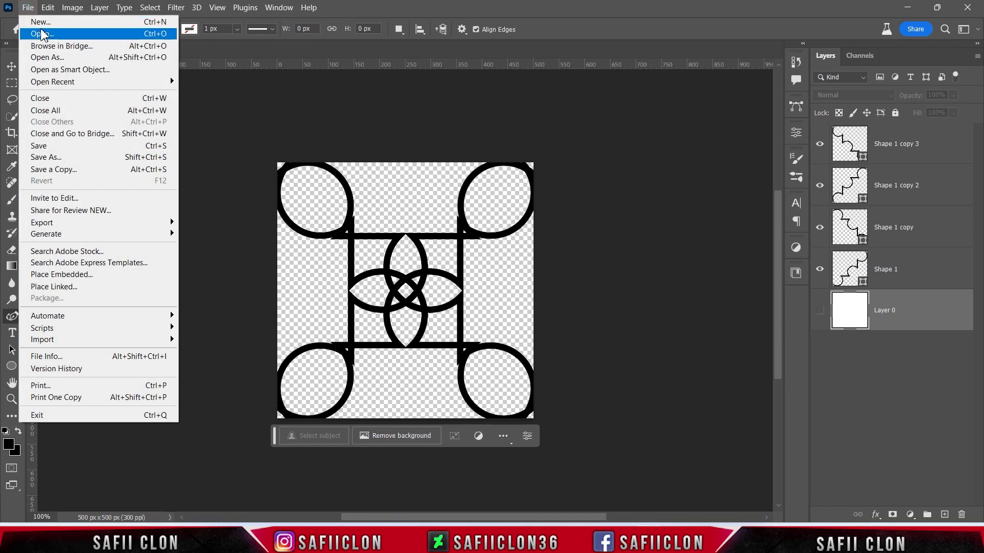
# Create a new 1920 × 1080 px document at 300 ppi with a white background
pyautogui.click(56, 22)
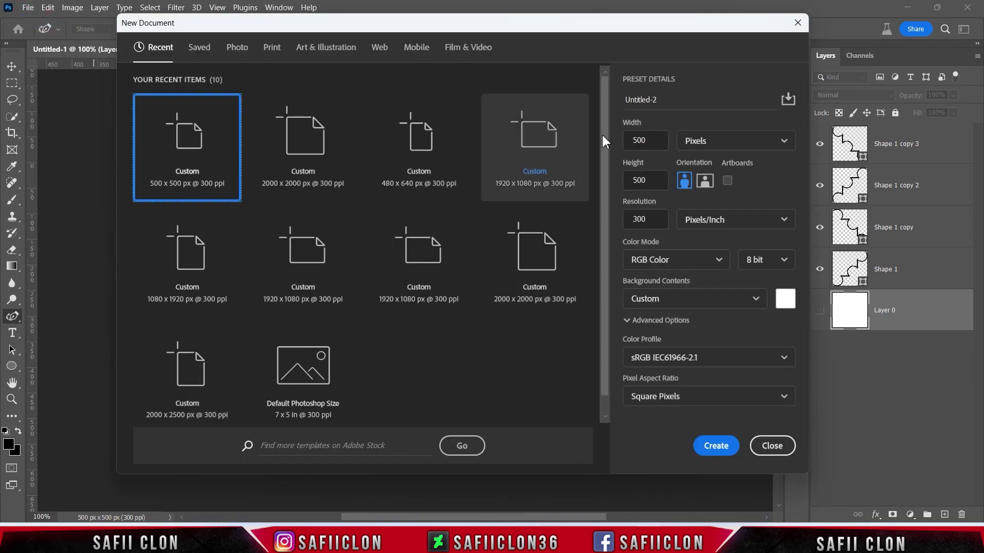
pyautogui.click(722, 140)
pyautogui.click(713, 164)
pyautogui.click(650, 141)
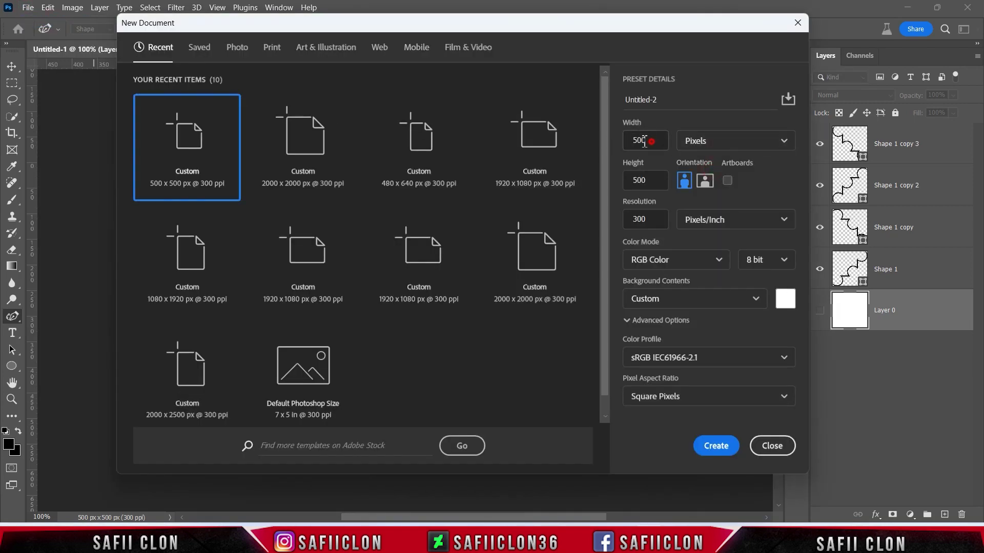
pyautogui.write('1920')
pyautogui.click(649, 178)
pyautogui.write('108')
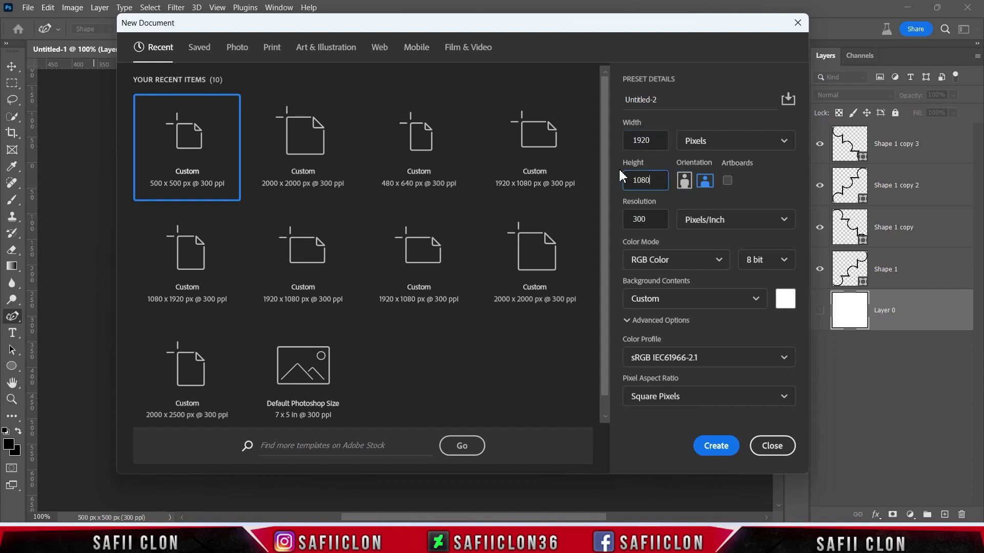
pyautogui.click(733, 219)
pyautogui.click(704, 245)
pyautogui.click(643, 219)
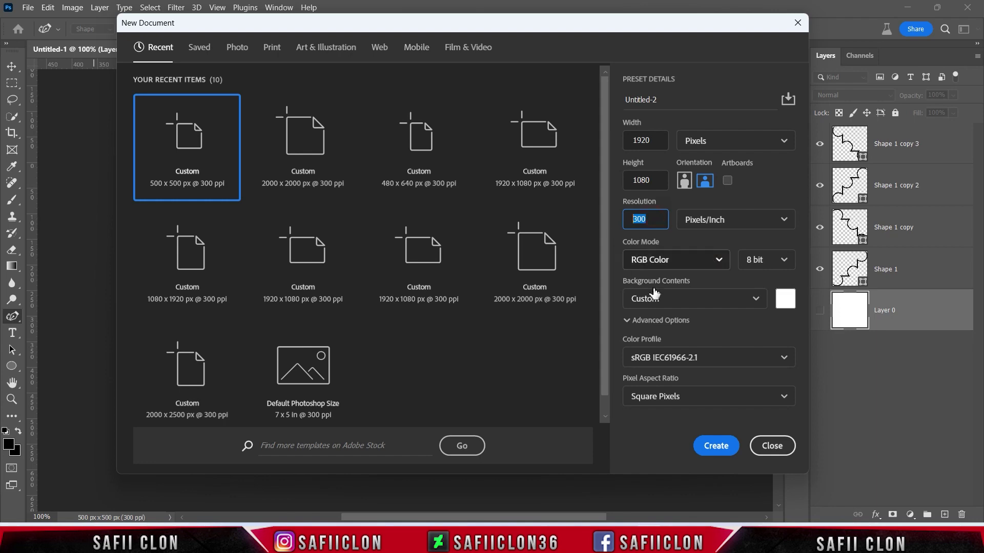
pyautogui.click(718, 447)
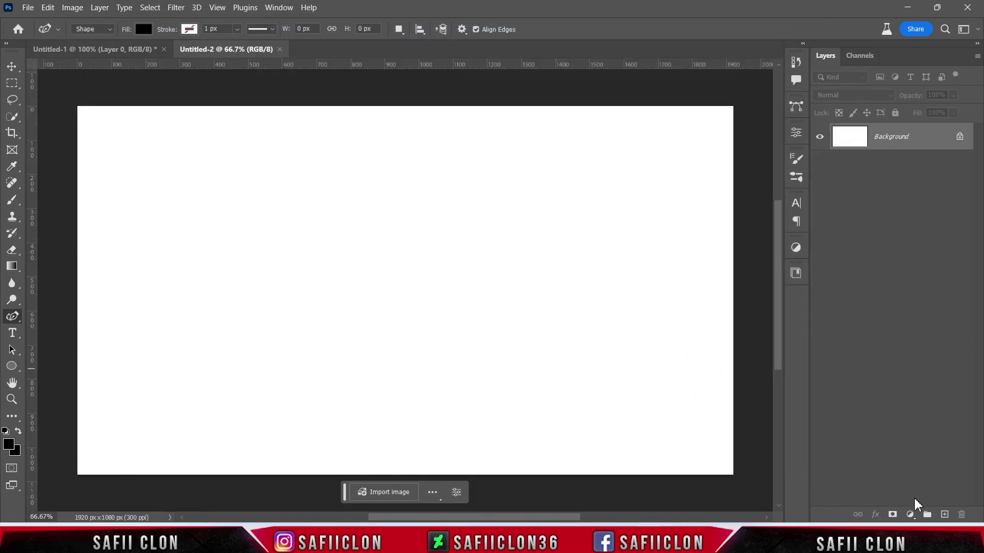
pyautogui.click(910, 515)
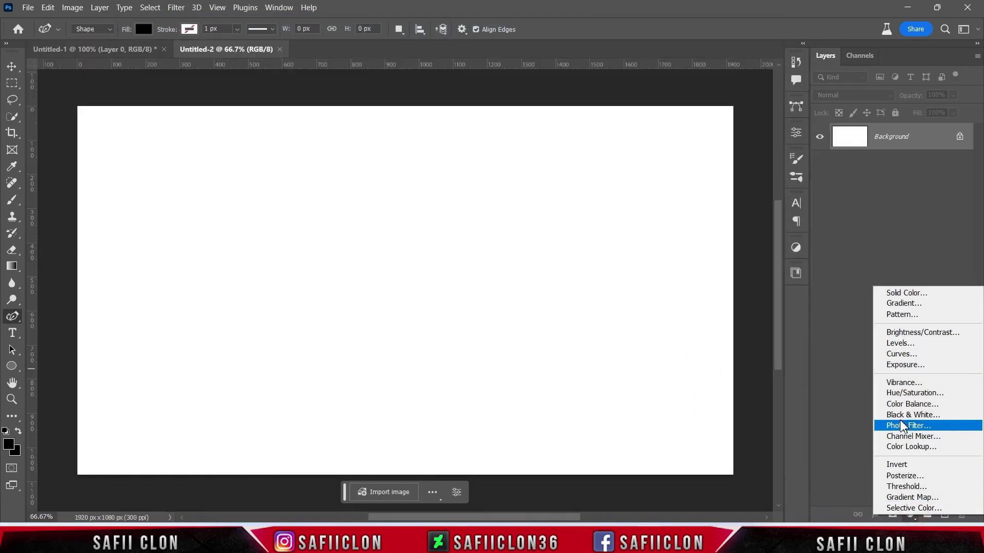
# Add a light-blue (#45aeff) Solid Color fill layer covering the canvas
pyautogui.click(916, 297)
pyautogui.moveTo(689, 231)
pyautogui.mouseDown()
pyautogui.moveTo(707, 163)
pyautogui.moveTo(671, 107)
pyautogui.mouseUp()
pyautogui.moveTo(736, 301); pyautogui.dragTo(727, 214)
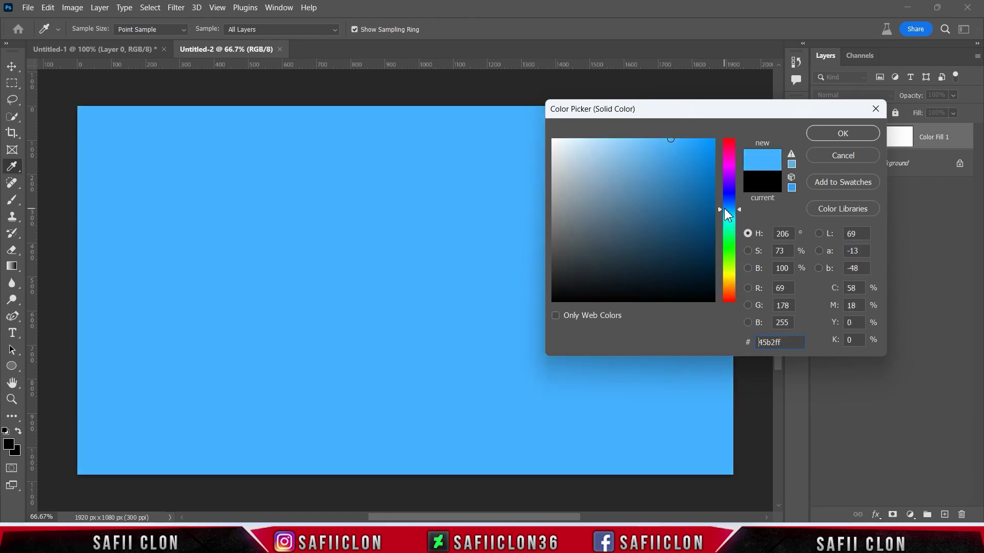
pyautogui.click(843, 133)
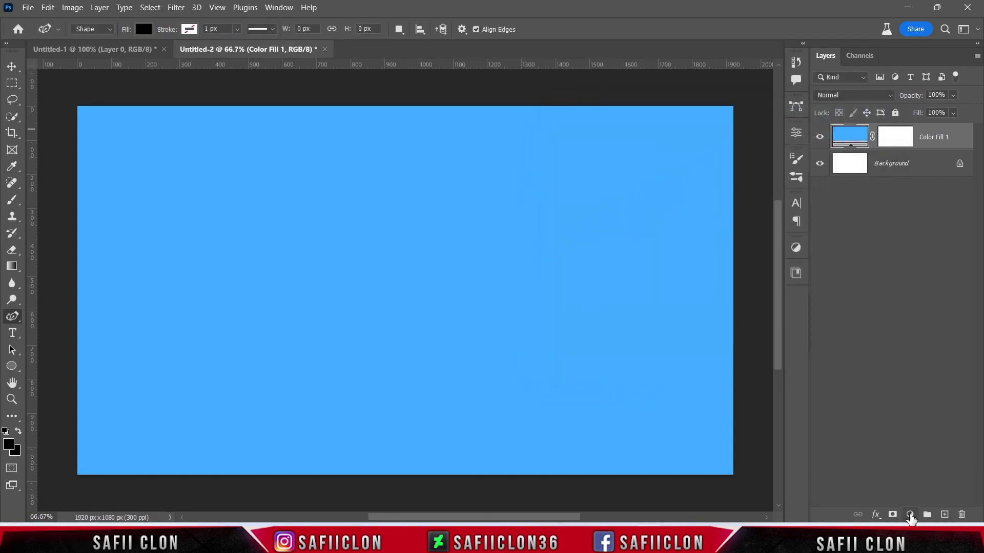
pyautogui.click(911, 515)
# Add a Pattern Fill layer using the custom geometric tile pattern at 25% scale
pyautogui.click(903, 313)
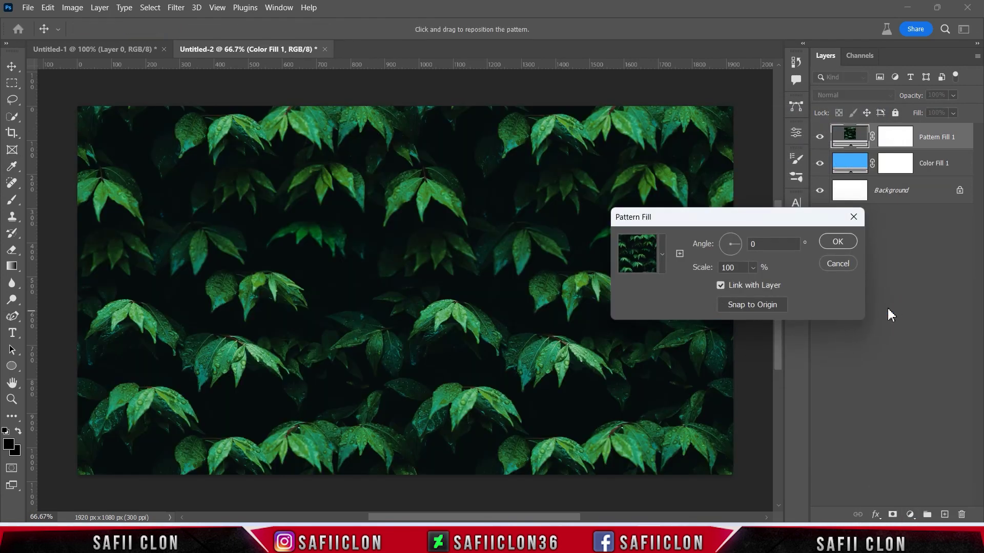
pyautogui.click(660, 254)
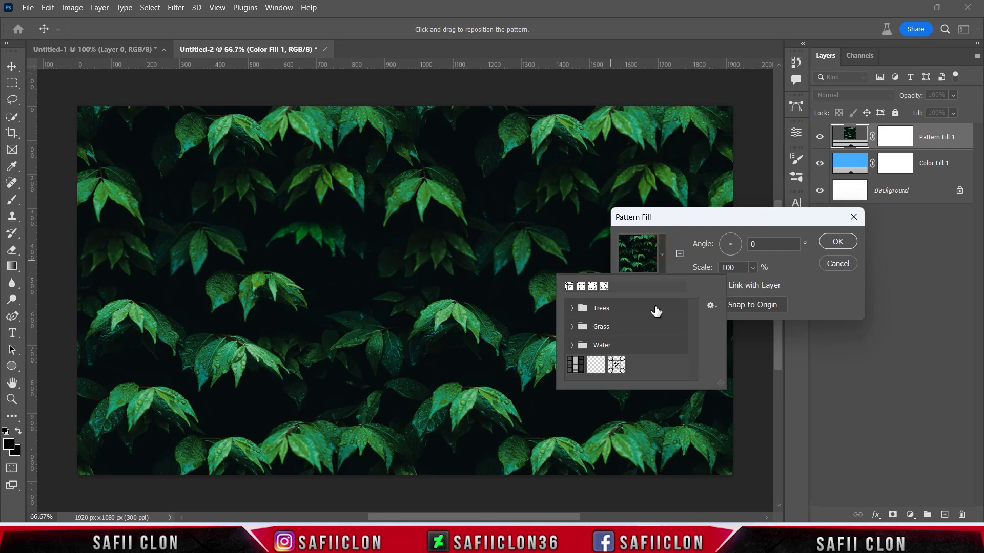
pyautogui.click(616, 368)
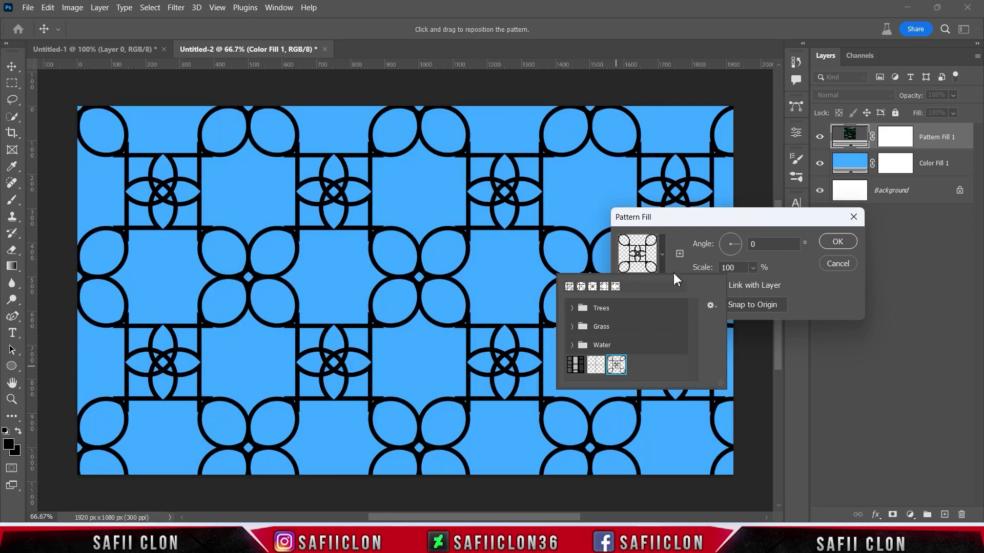
pyautogui.click(663, 255)
pyautogui.click(754, 267)
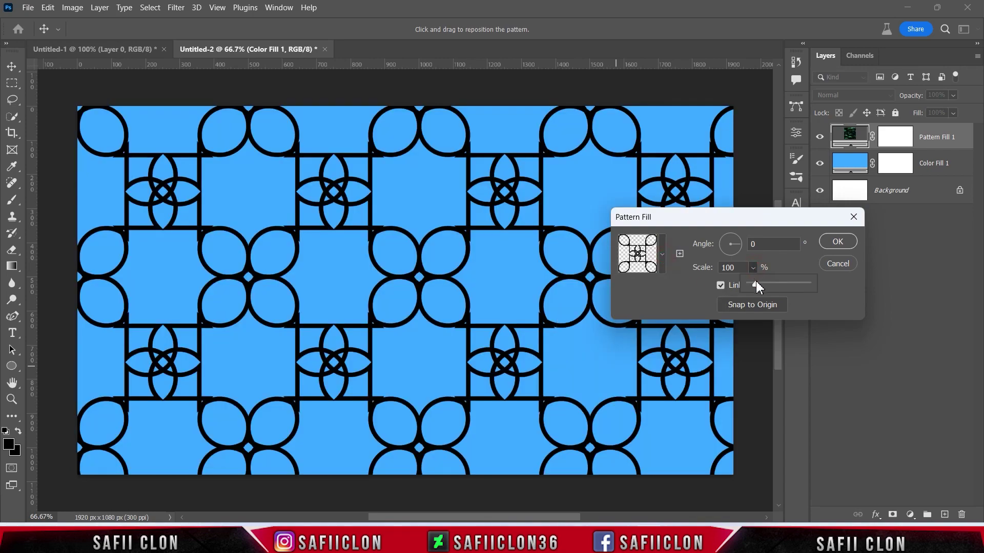
pyautogui.moveTo(754, 284); pyautogui.dragTo(753, 284)
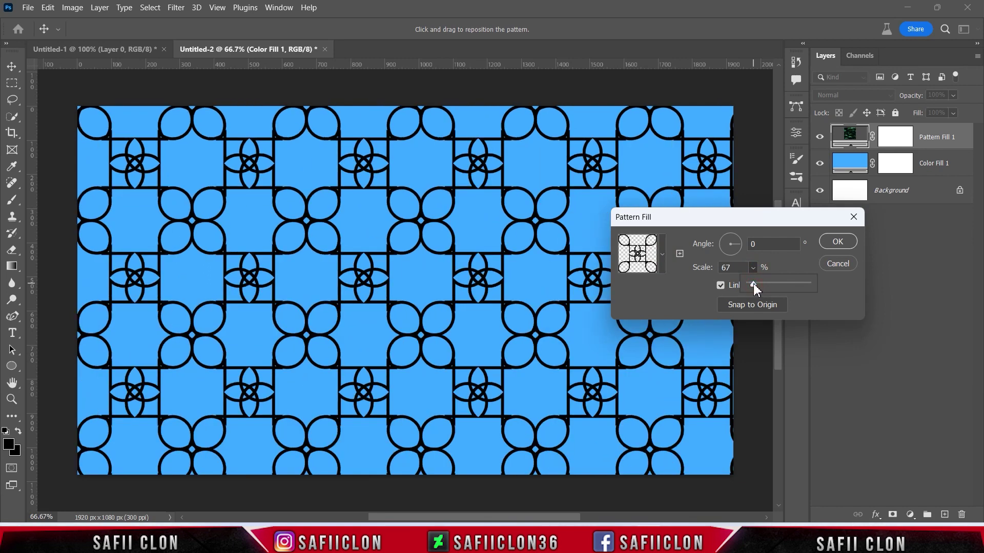
pyautogui.moveTo(753, 284); pyautogui.dragTo(751, 283)
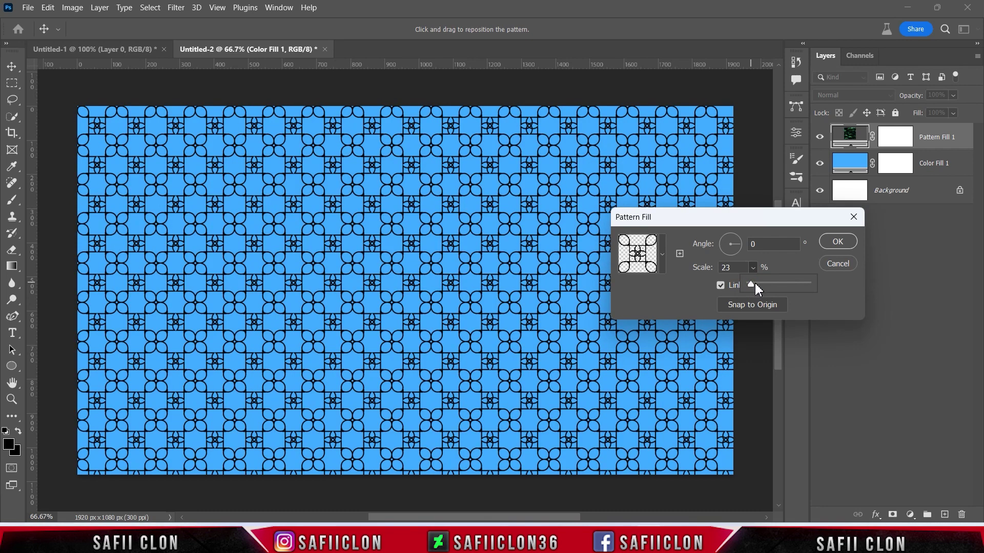
pyautogui.click(727, 266)
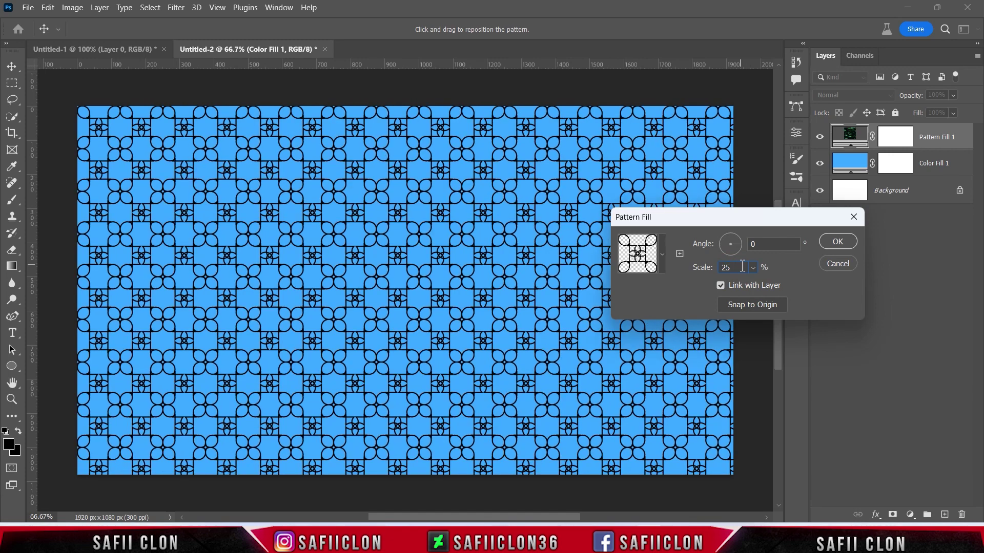
pyautogui.click(849, 241)
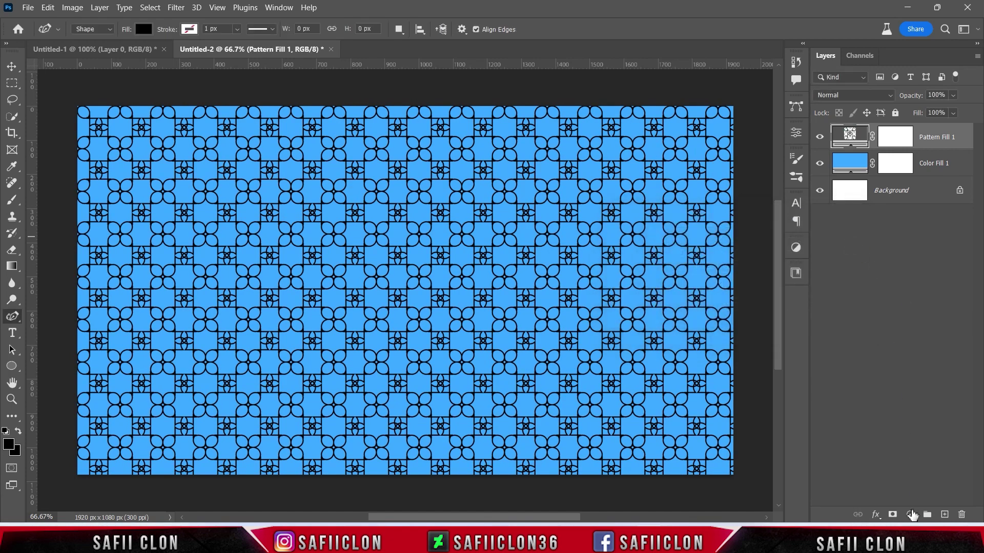
pyautogui.click(912, 515)
# Add a white Solid Color fill layer clipped to Pattern Fill 1
pyautogui.click(900, 293)
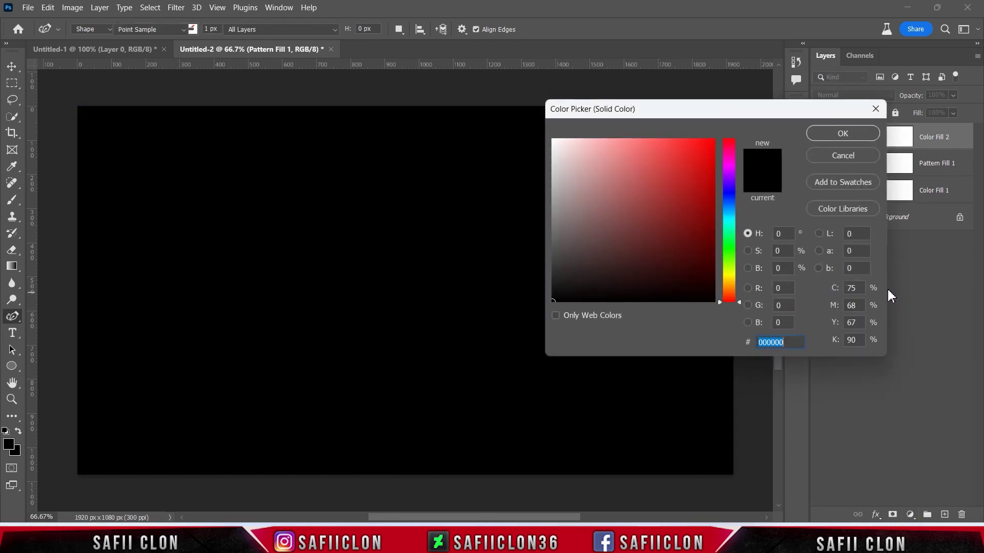
pyautogui.moveTo(639, 256); pyautogui.dragTo(552, 139)
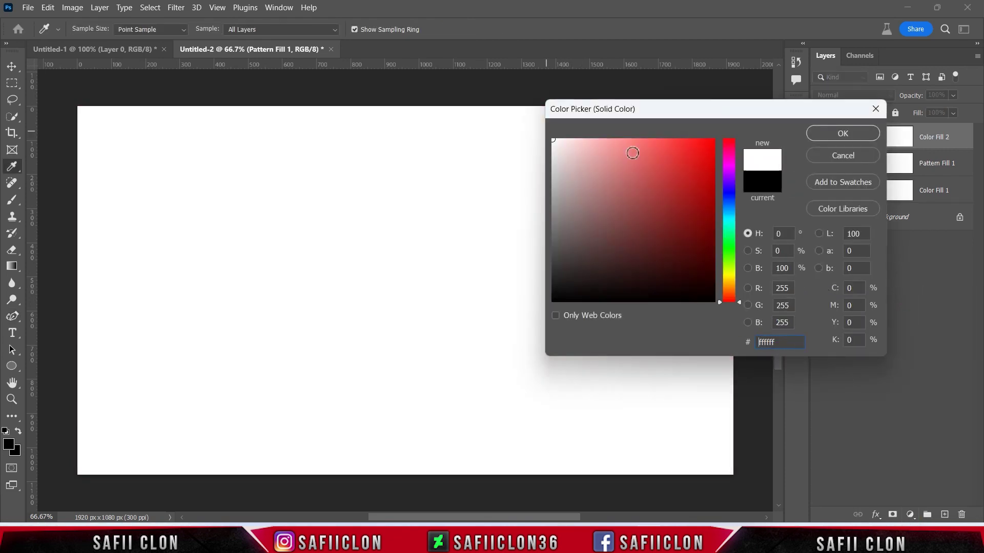
pyautogui.click(821, 133)
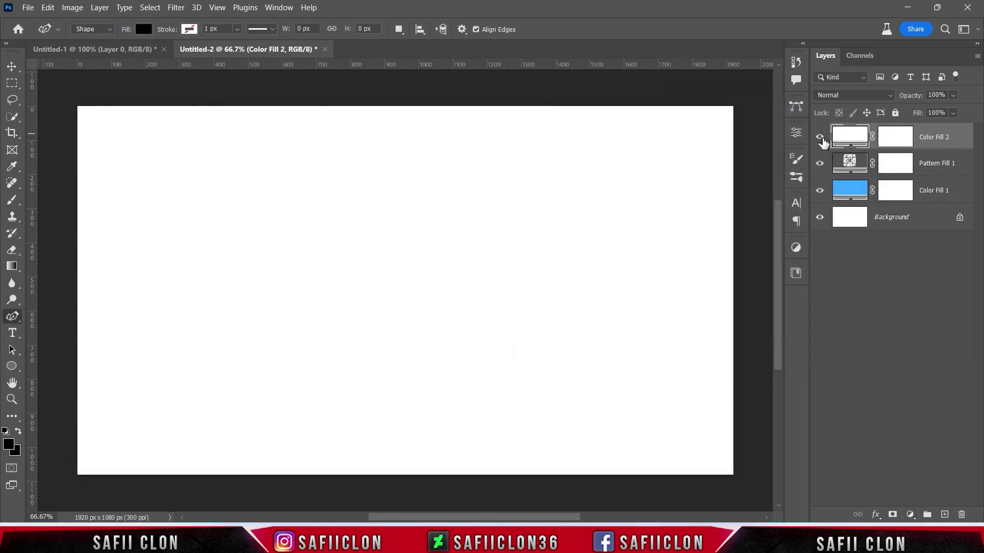
pyautogui.rightClick(928, 132)
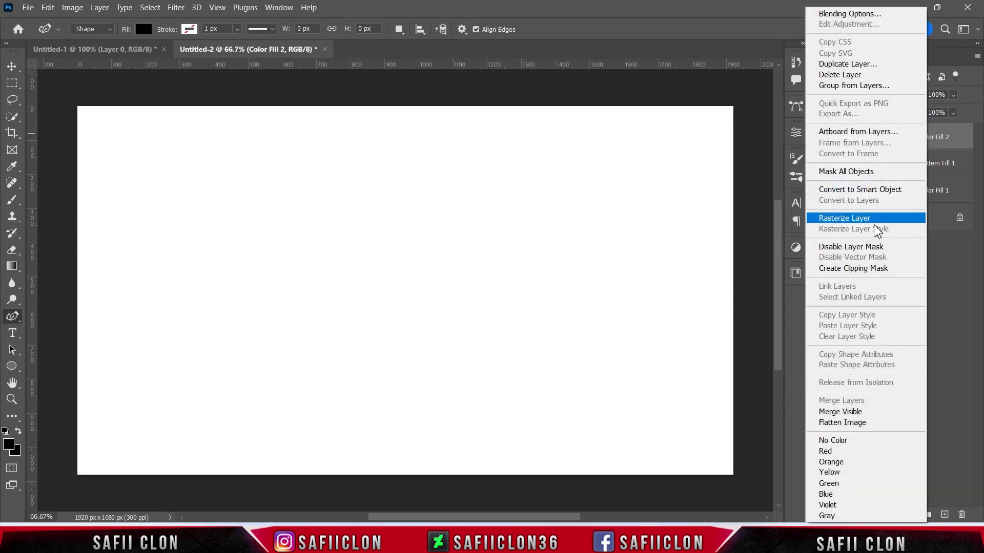
pyautogui.click(866, 271)
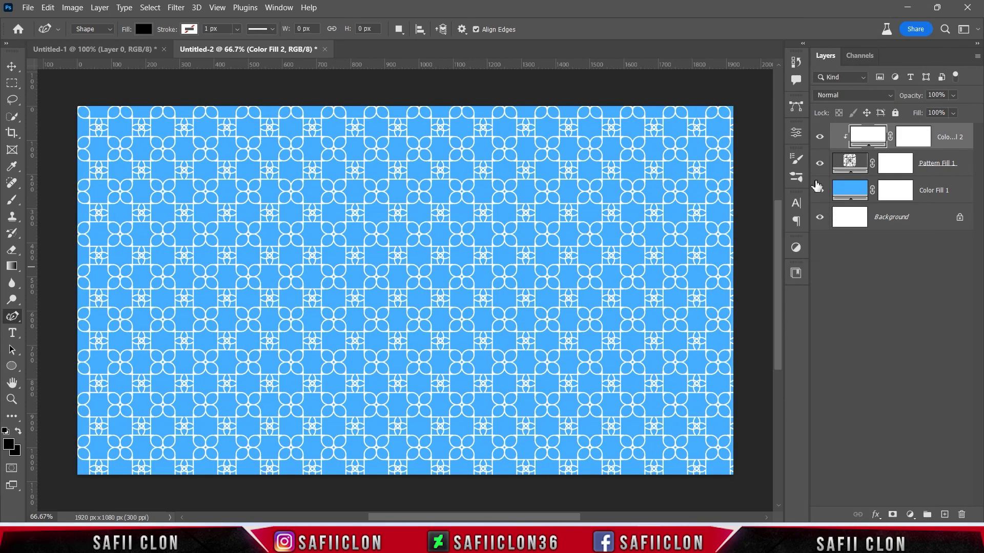
# Toggle the white fill and zoom in and out to check the white pattern lines
pyautogui.click(818, 139)
pyautogui.click(818, 138)
pyautogui.hotkey('ctrl', '+')
pyautogui.hotkey('ctrl', '+')
pyautogui.hotkey('ctrl', '-')
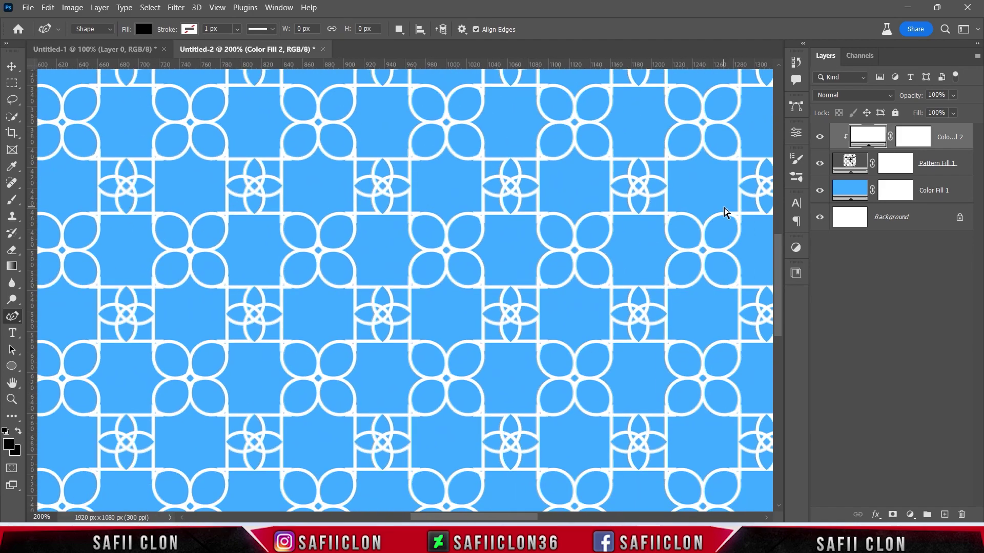
pyautogui.hotkey('ctrl', '-')
pyautogui.hotkey('ctrl', '-')
pyautogui.hotkey('ctrl', '+')
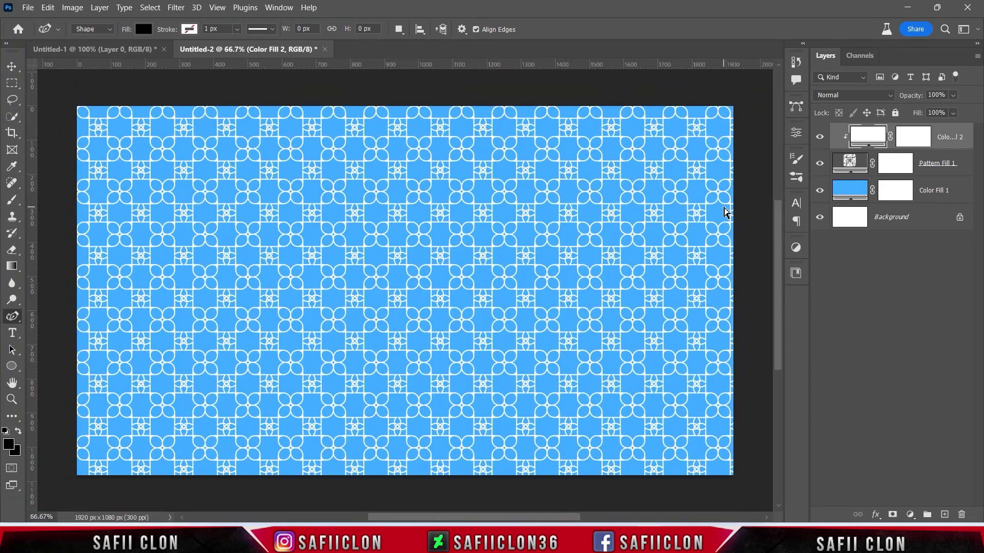
pyautogui.doubleClick(850, 190)
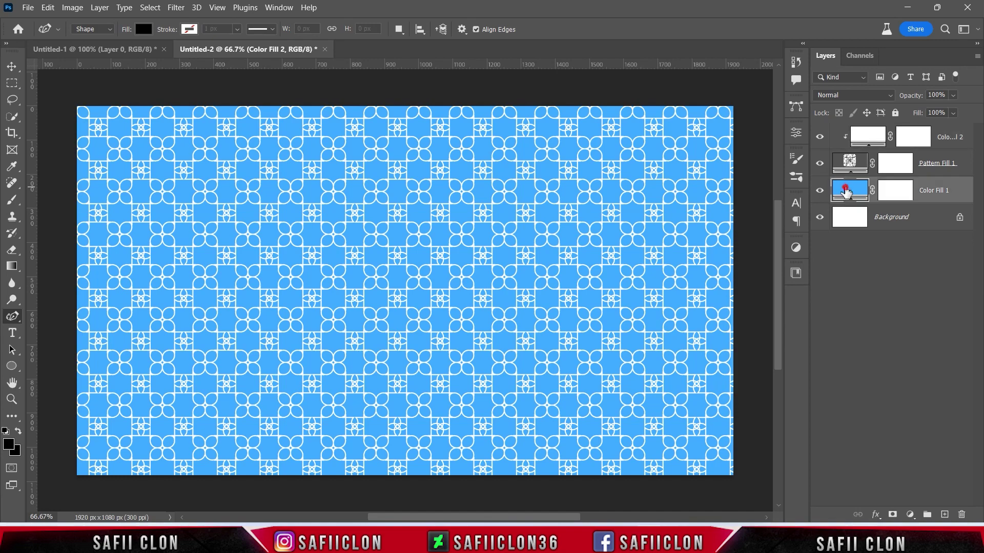
# Darken Color Fill 1 to a deeper blue, #0080e3
pyautogui.moveTo(671, 140)
pyautogui.mouseDown()
pyautogui.moveTo(694, 163)
pyautogui.moveTo(717, 152)
pyautogui.mouseUp()
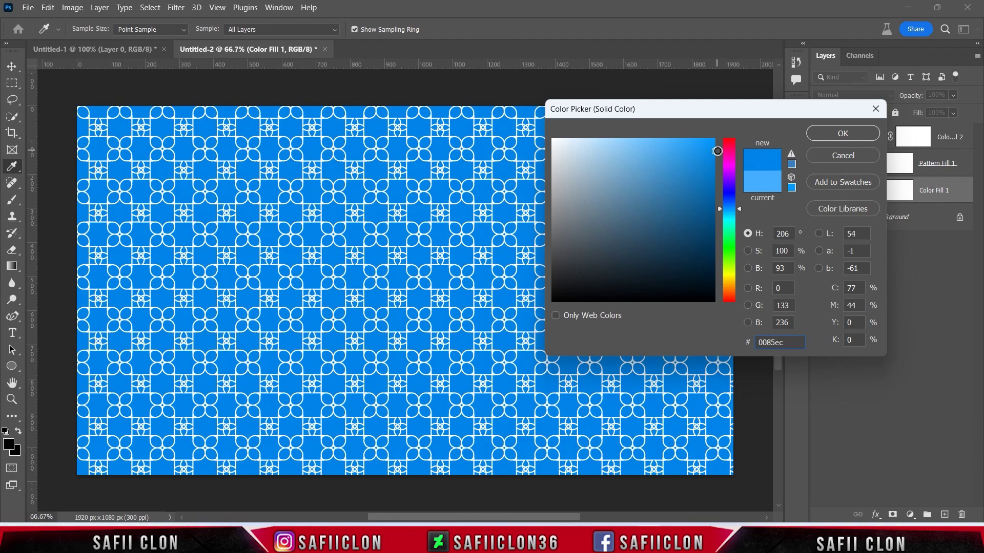
pyautogui.moveTo(721, 151); pyautogui.dragTo(721, 158)
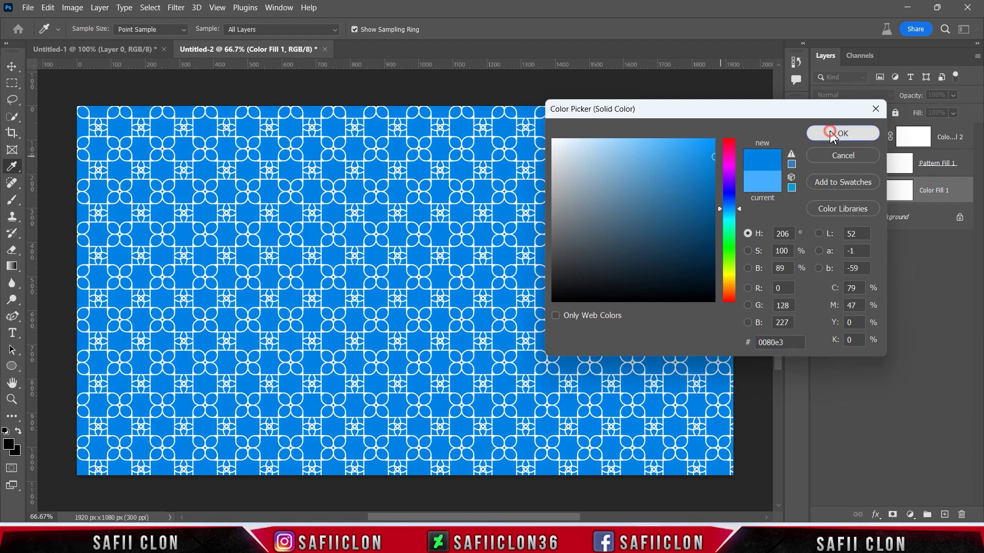
pyautogui.click(831, 133)
pyautogui.scroll(2, 752, 269)
pyautogui.scroll(2, 752, 269)
pyautogui.scroll(-2, 751, 269)
pyautogui.scroll(-2, 752, 269)
pyautogui.scroll(2, 751, 269)
pyautogui.scroll(-2, 752, 269)
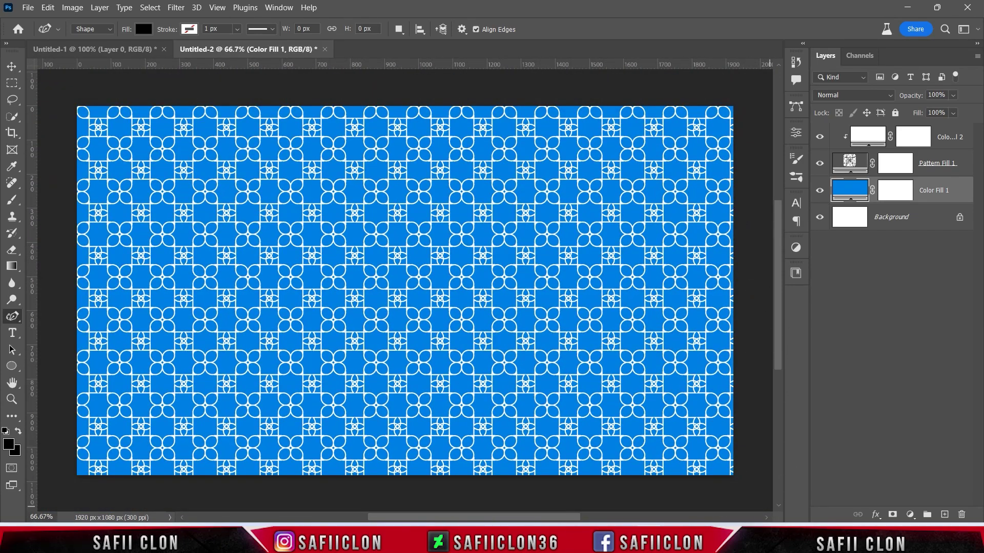